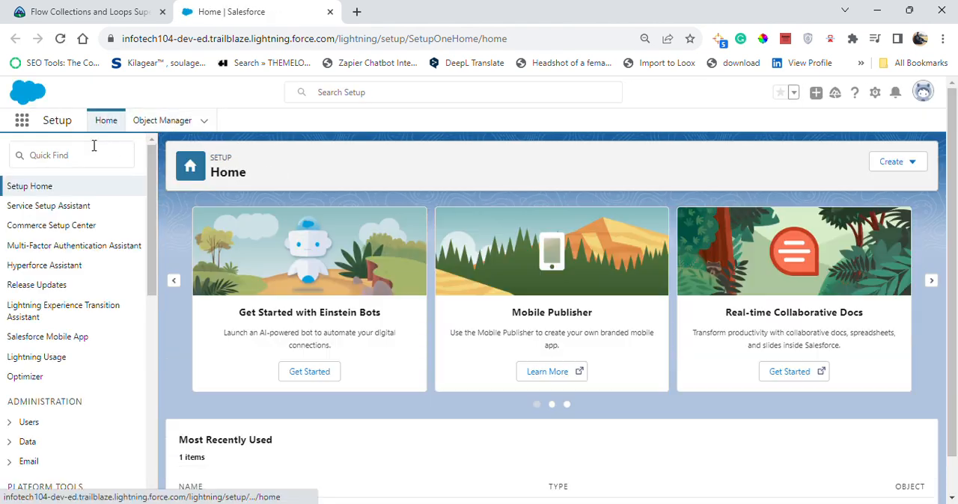
- Find the Flows page by searching Setup for "flows" and open the Opportunity Updater flow
left_click(112, 152)
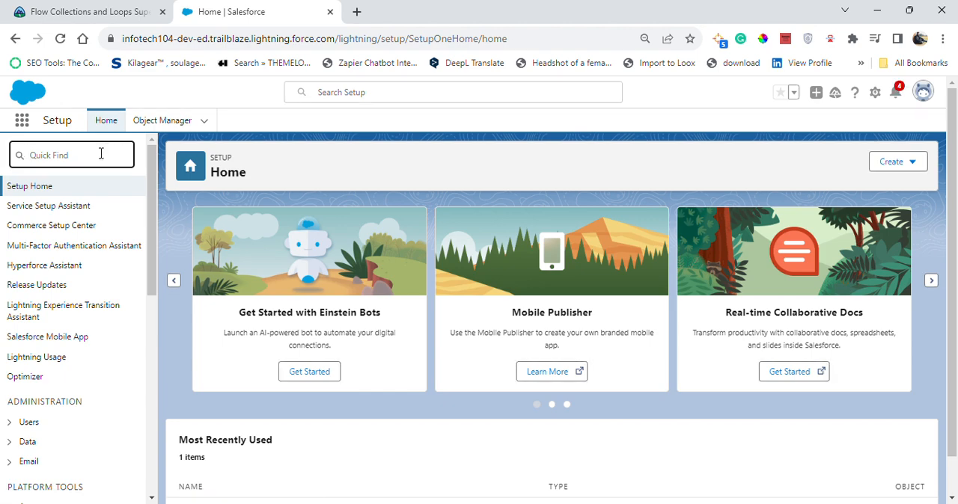
type("l")
type("lows")
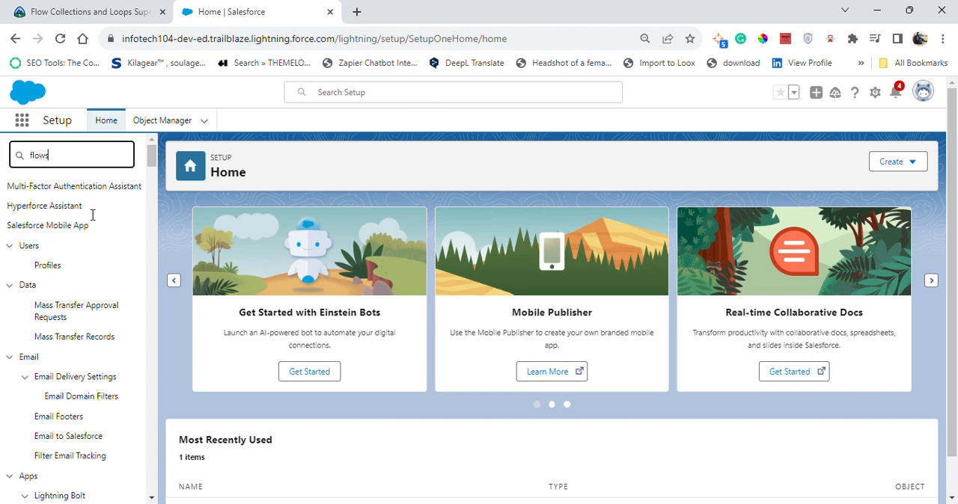
left_click(50, 208)
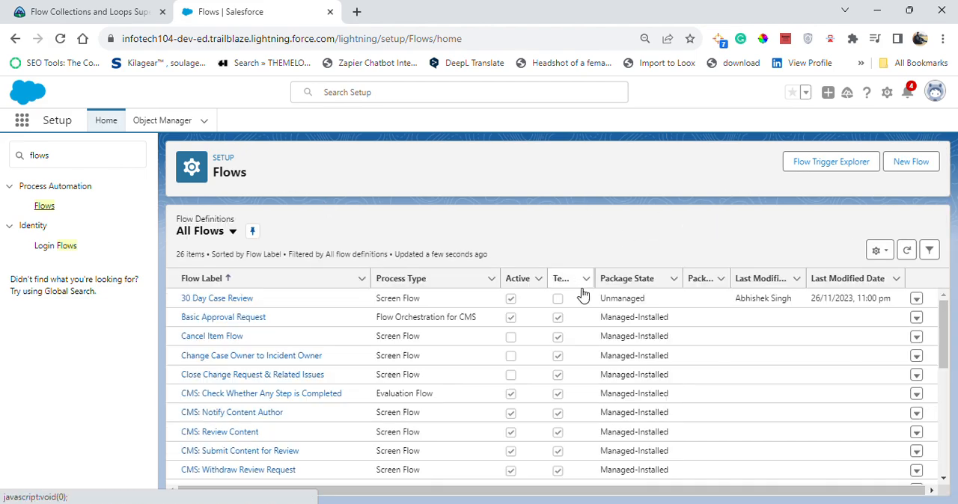
scroll(311, 378, "down", 5)
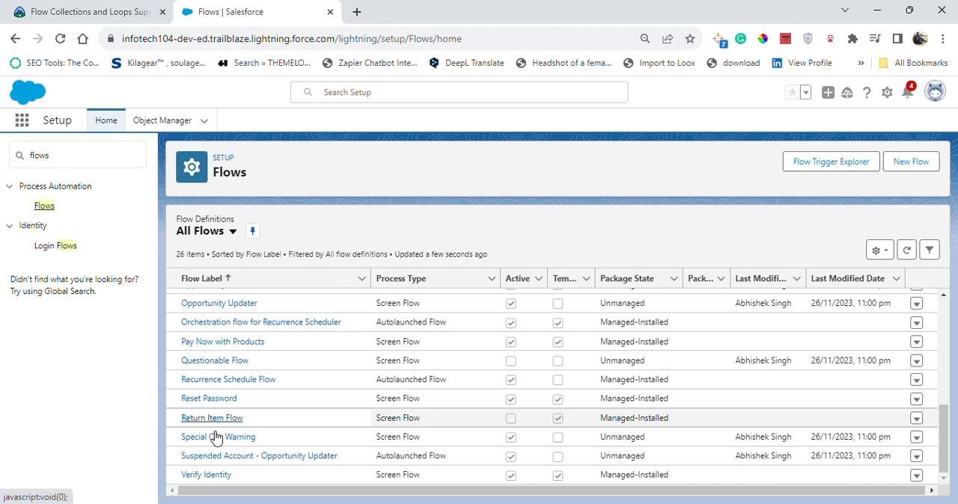
left_click(223, 308)
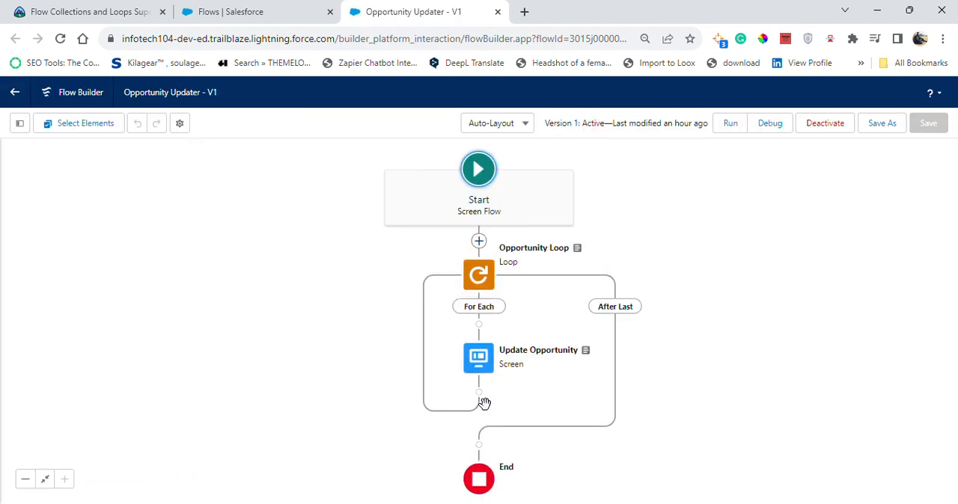
- Add an Assignment element after the Update Opportunity screen inside the loop, labelled "Assign New Value"
left_click(479, 394)
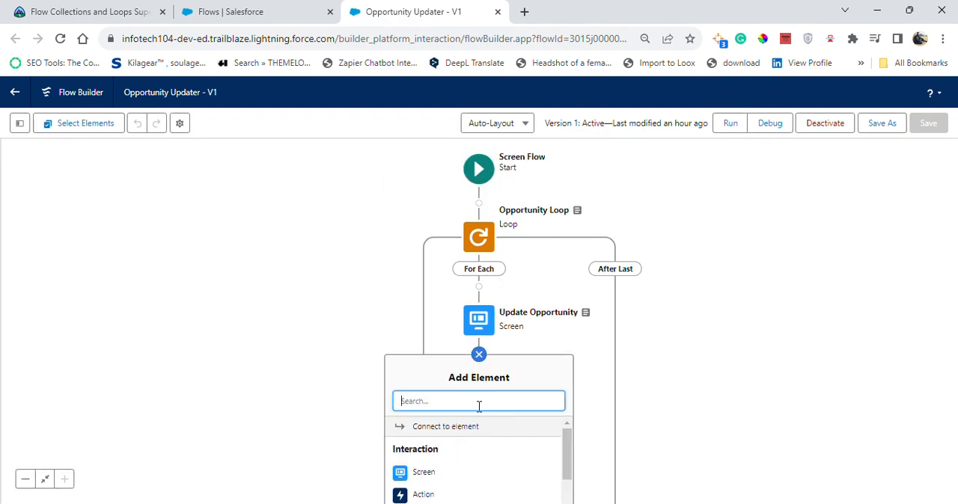
scroll(477, 438, "down", 2)
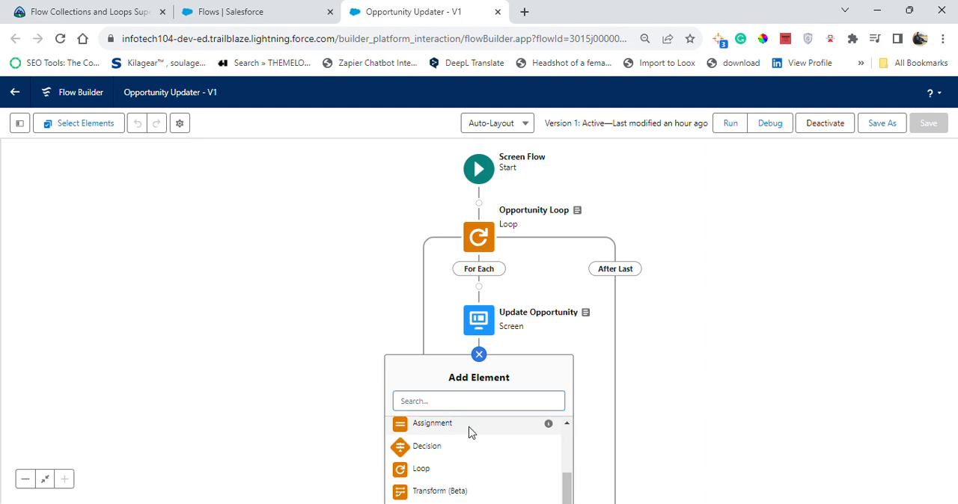
left_click(468, 429)
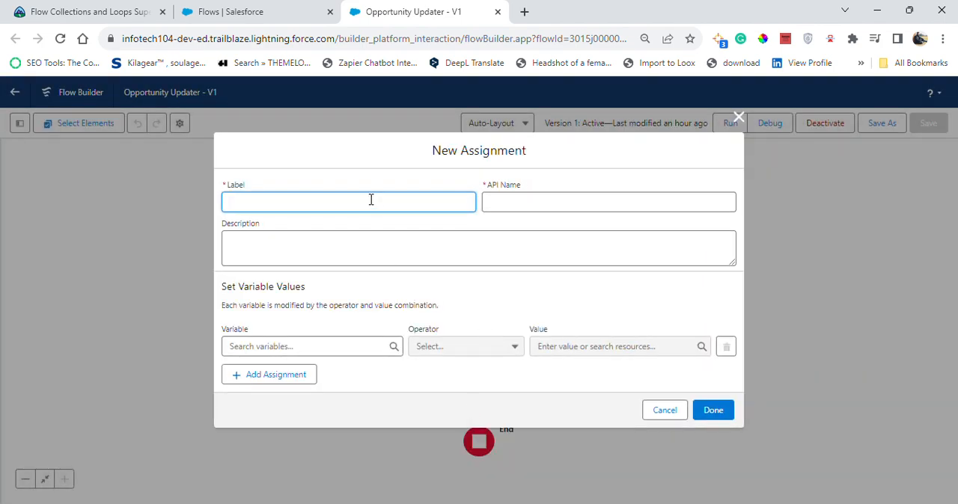
type("Assi")
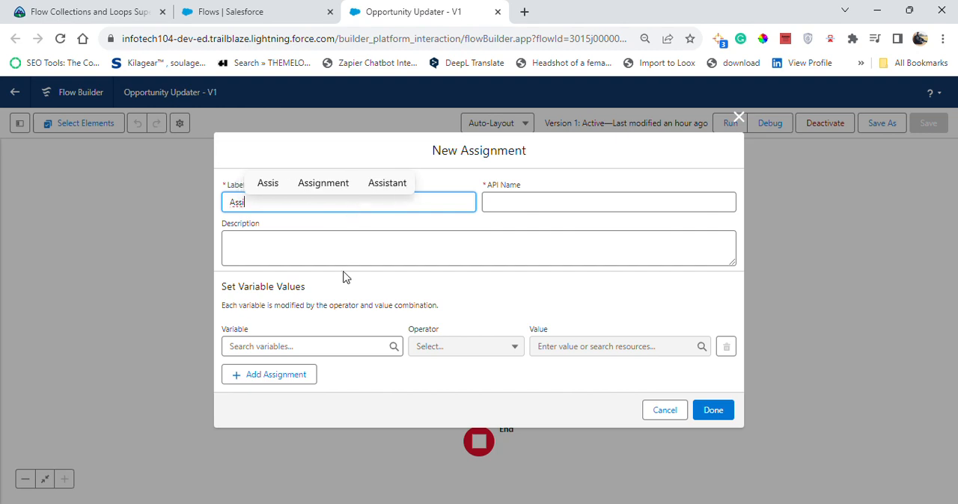
type("gn new")
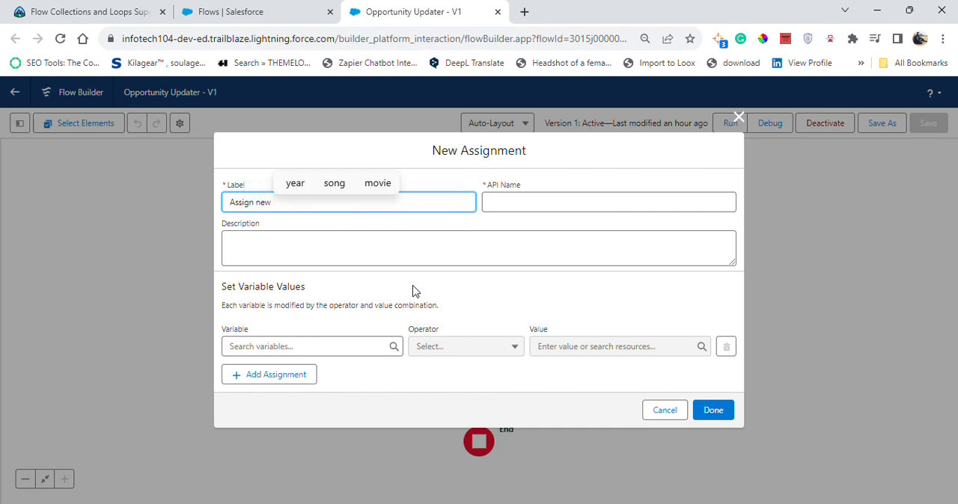
type(" Va")
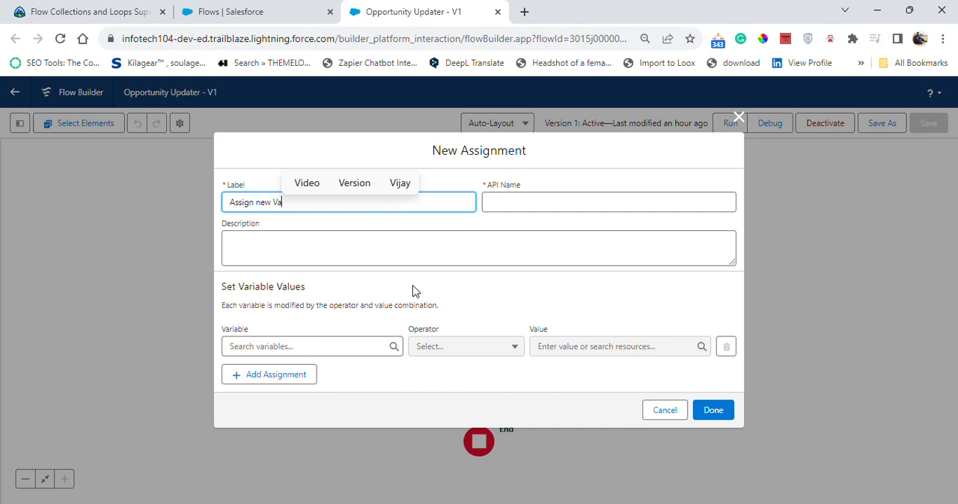
type("lue")
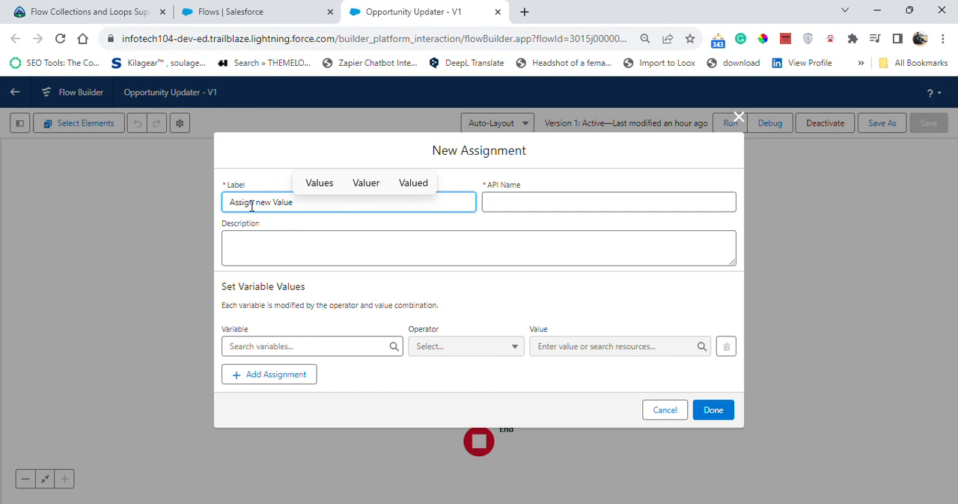
key("BackSpace")
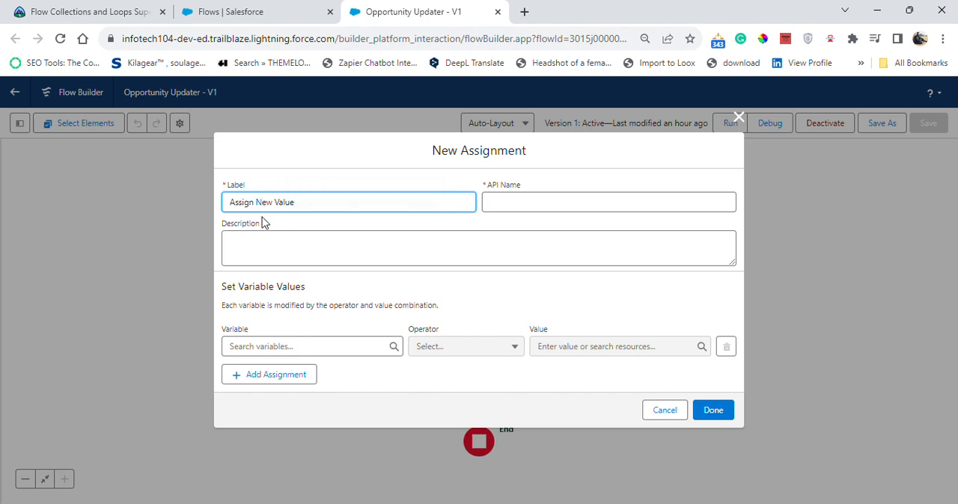
left_click(453, 318)
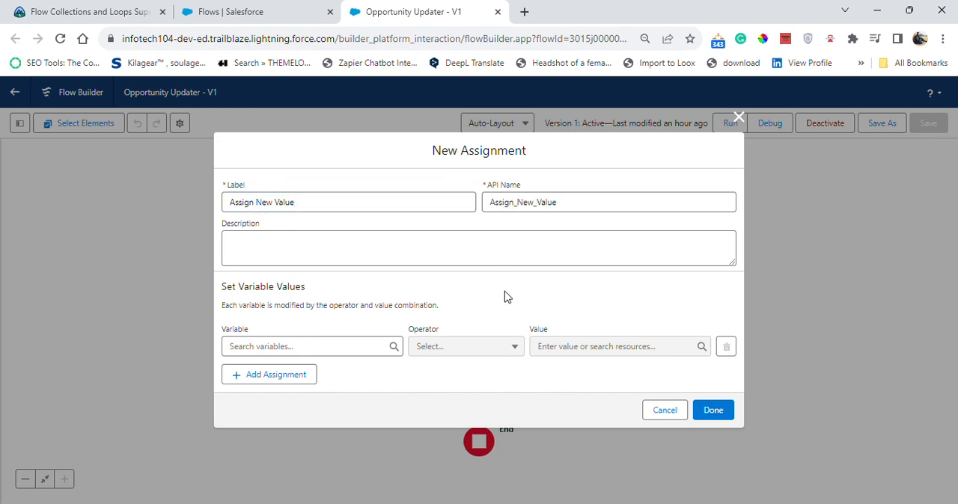
- Assign the Opp_Name screen component to the Name field of the Opportunity Loop's current item and finish the assignment element
left_click(317, 341)
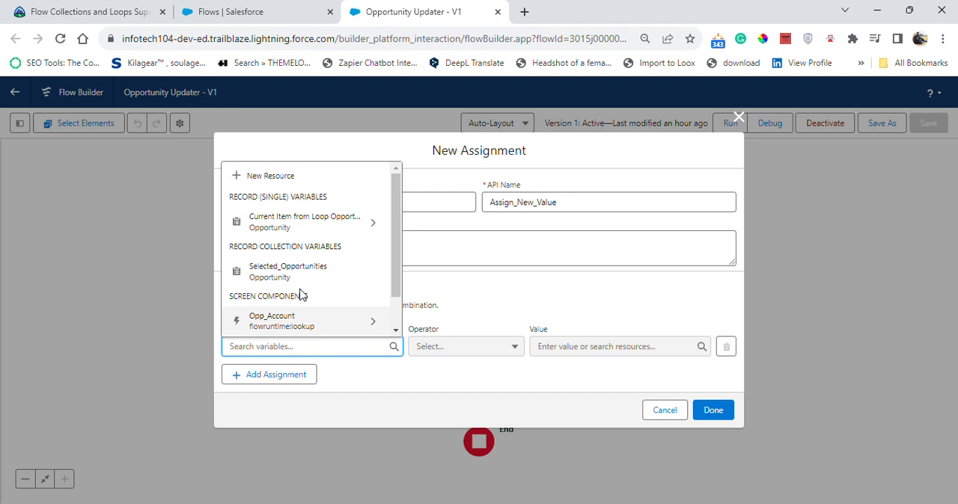
left_click(342, 225)
type("na")
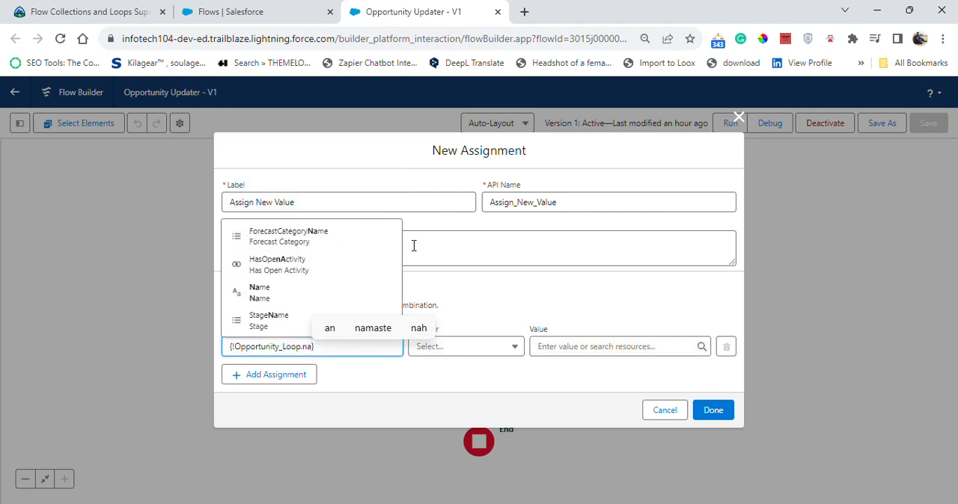
left_click(258, 292)
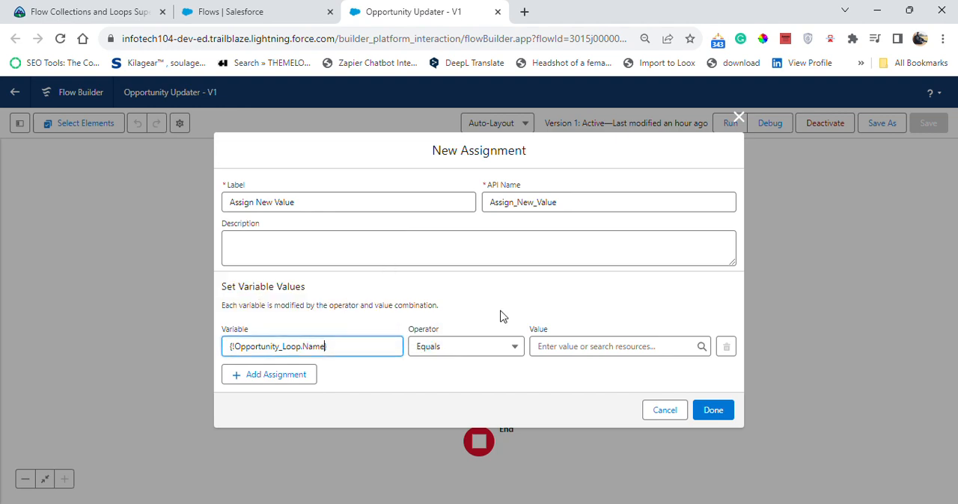
left_click(586, 351)
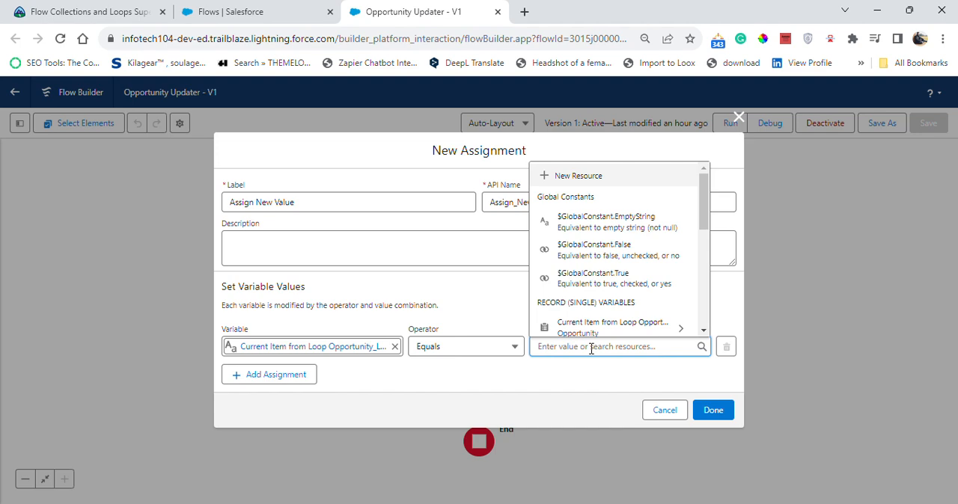
type("na")
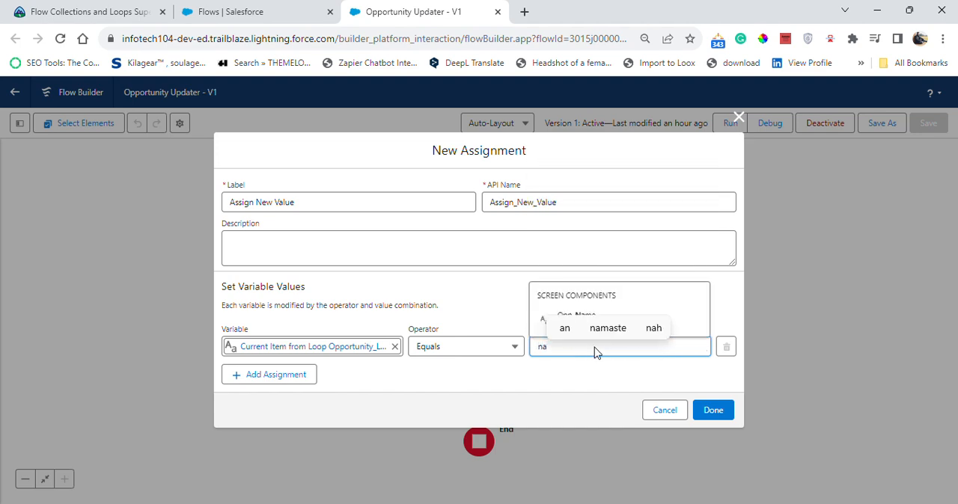
left_click(680, 321)
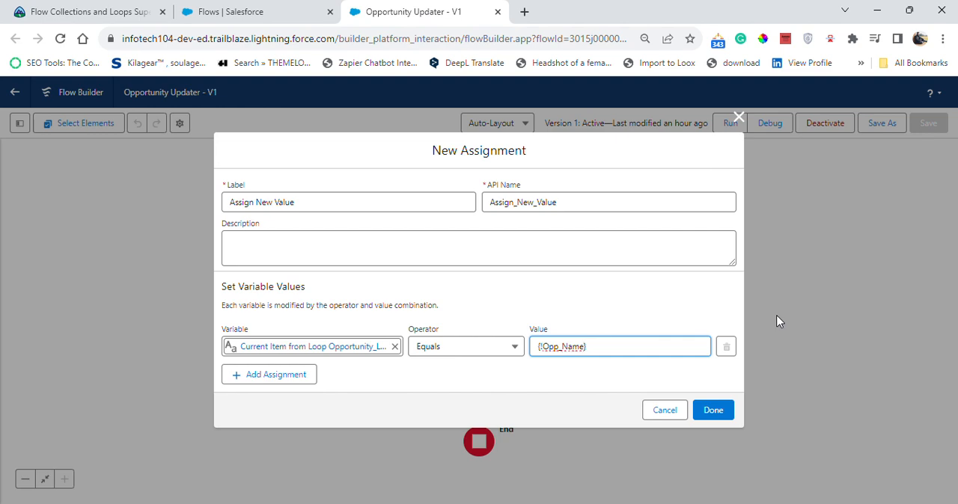
left_click(778, 322)
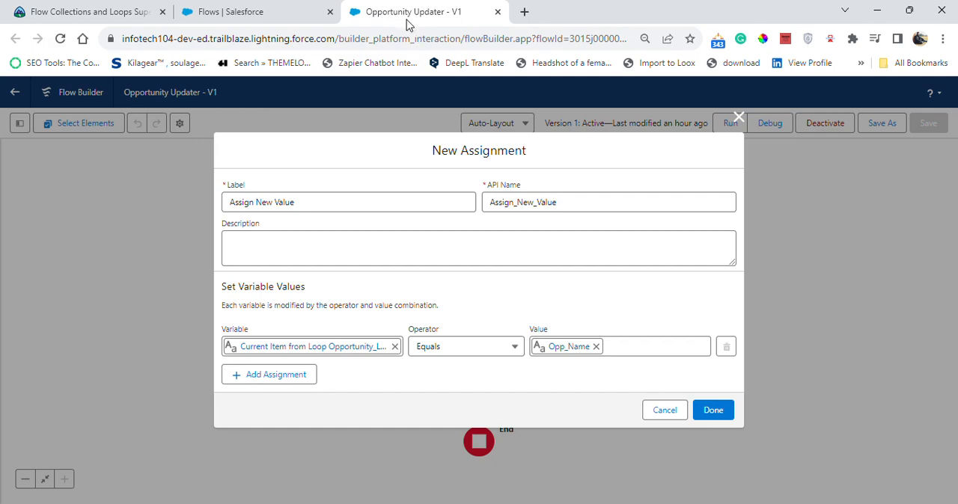
left_click(713, 410)
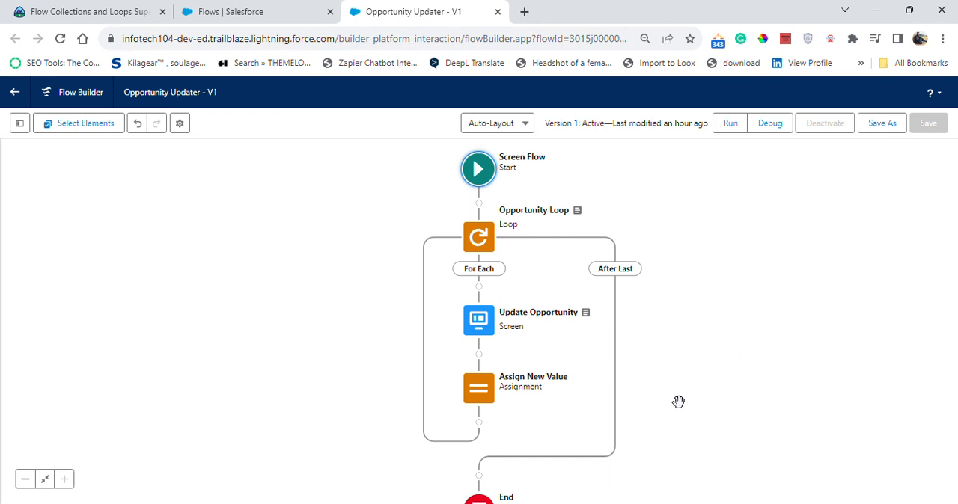
- Reopen the Assign New Value element for editing and add a second assignment row
left_click(487, 394)
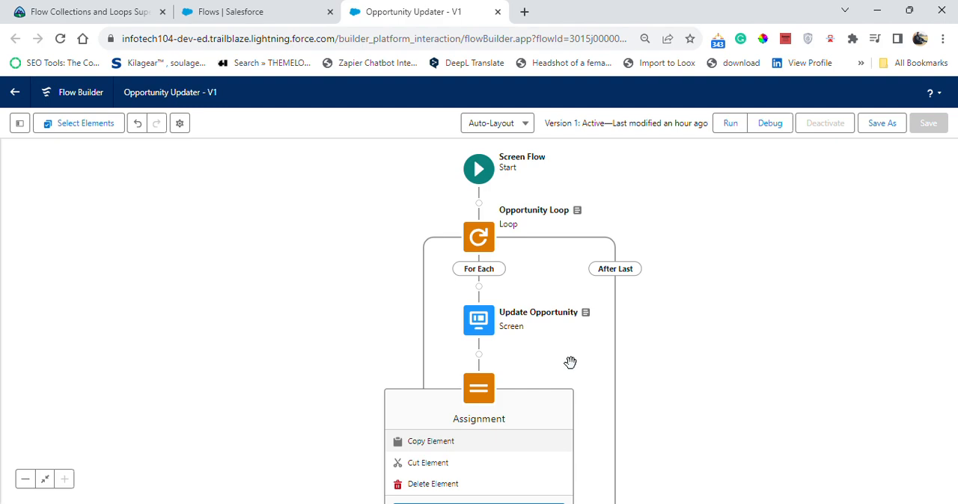
double_click(490, 394)
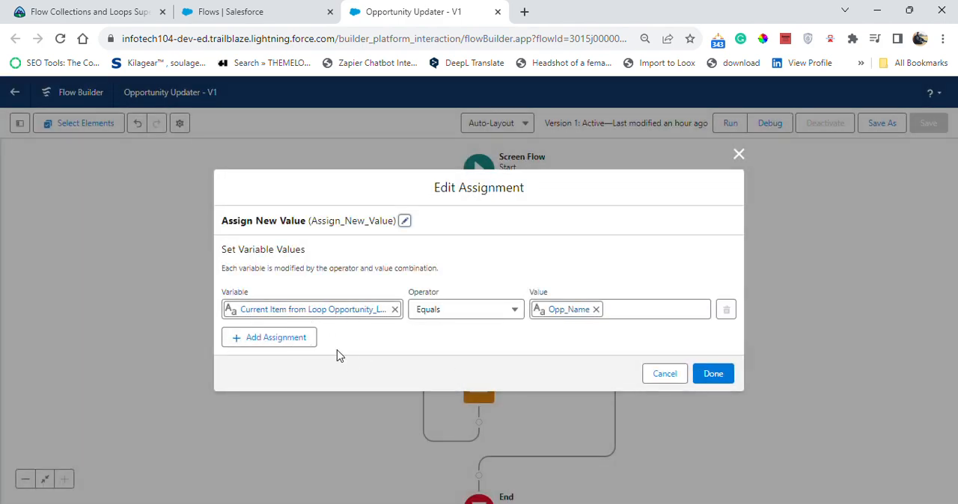
left_click(231, 337)
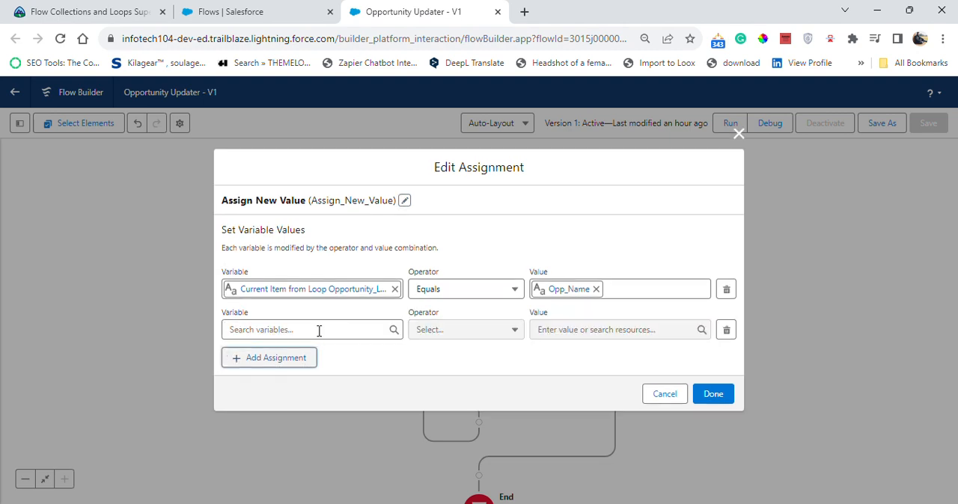
left_click(324, 330)
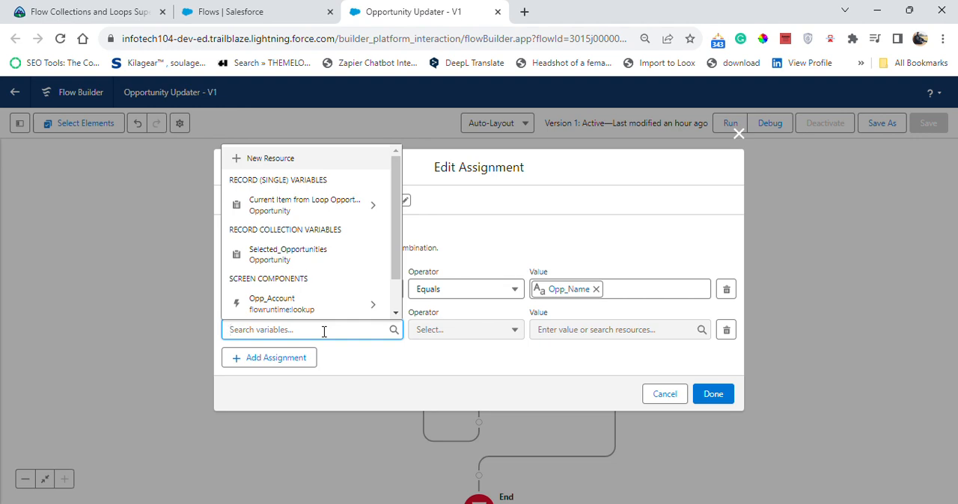
type("opp")
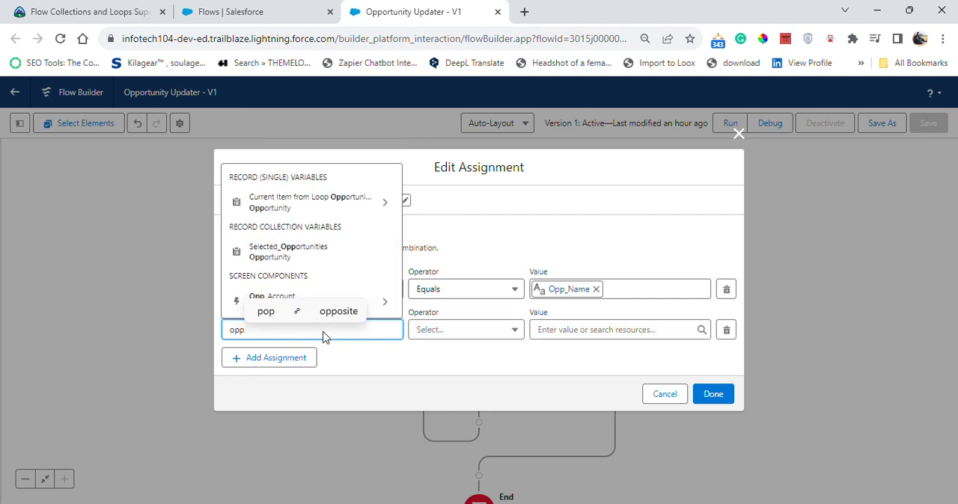
left_click(332, 257)
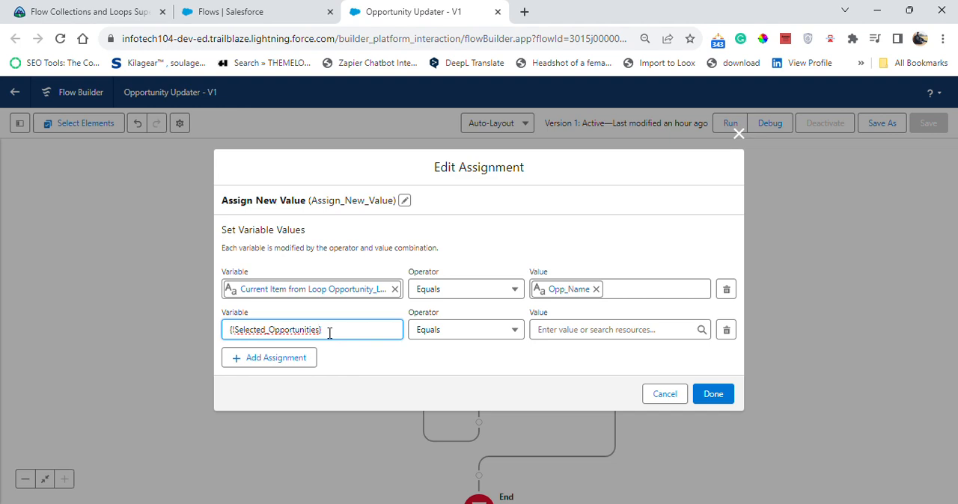
left_click_drag(324, 334, 231, 329)
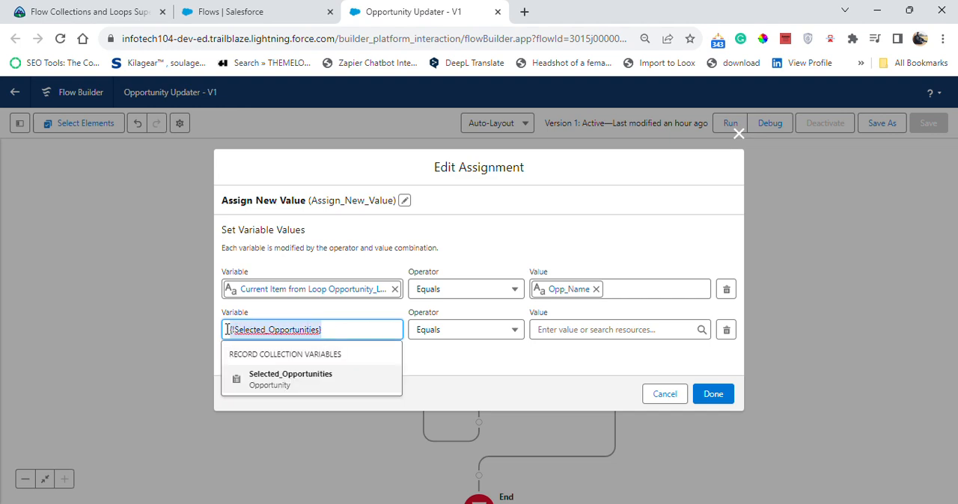
key("BackSpace")
type("opp")
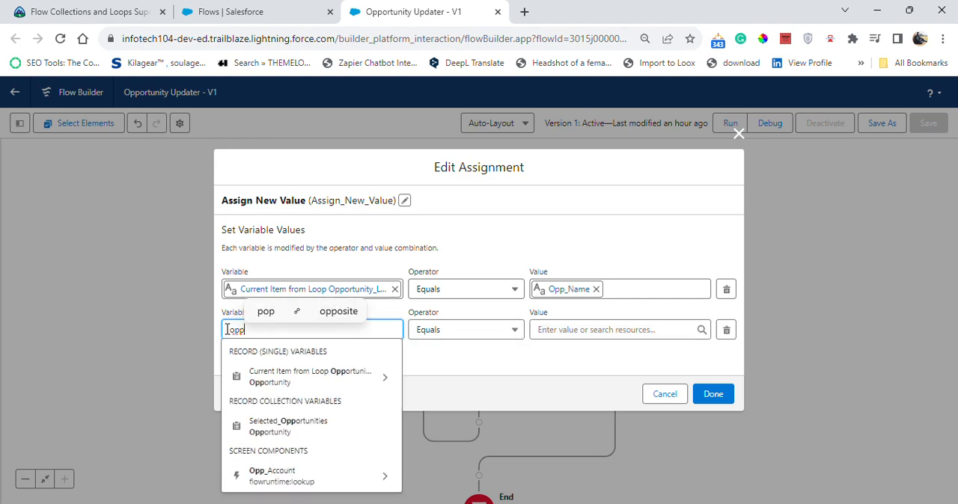
left_click(262, 377)
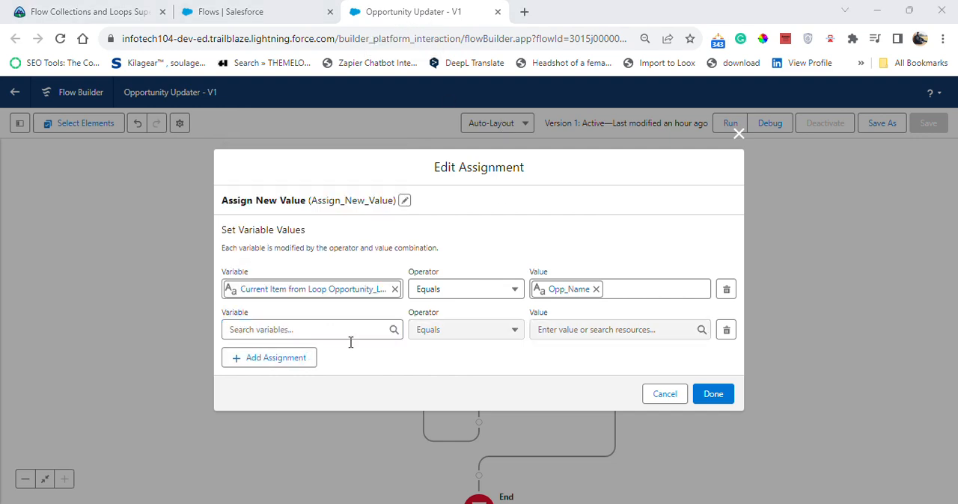
- Set the second assignment row's variable to the AccountId field of the Opportunity Loop's current item and open its value for selection
left_click(332, 335)
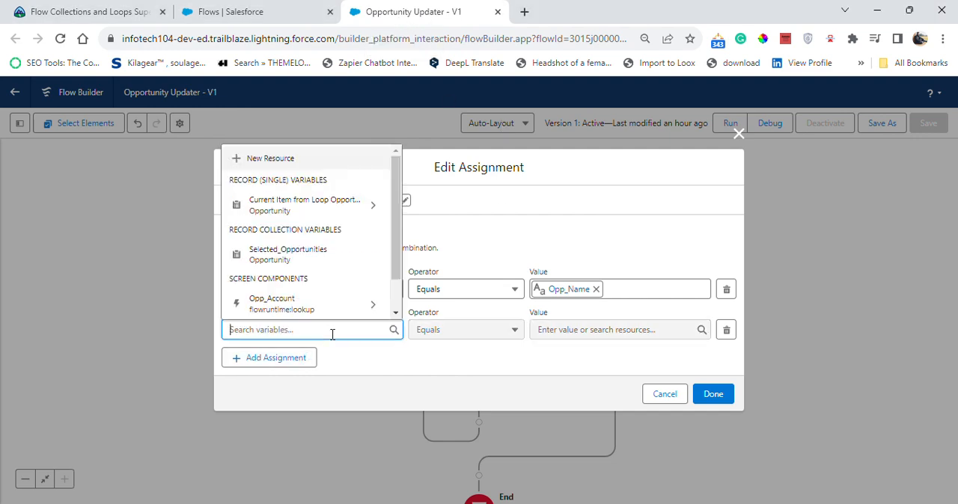
left_click(337, 209)
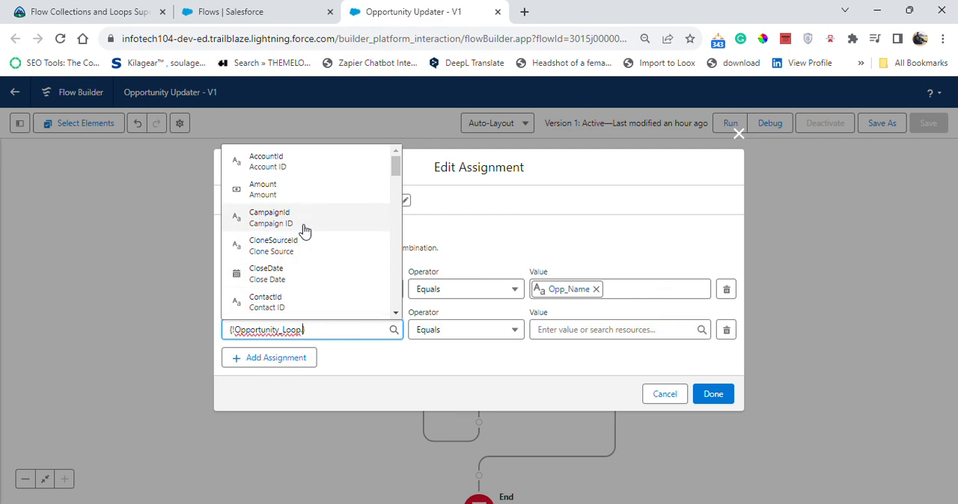
left_click(278, 162)
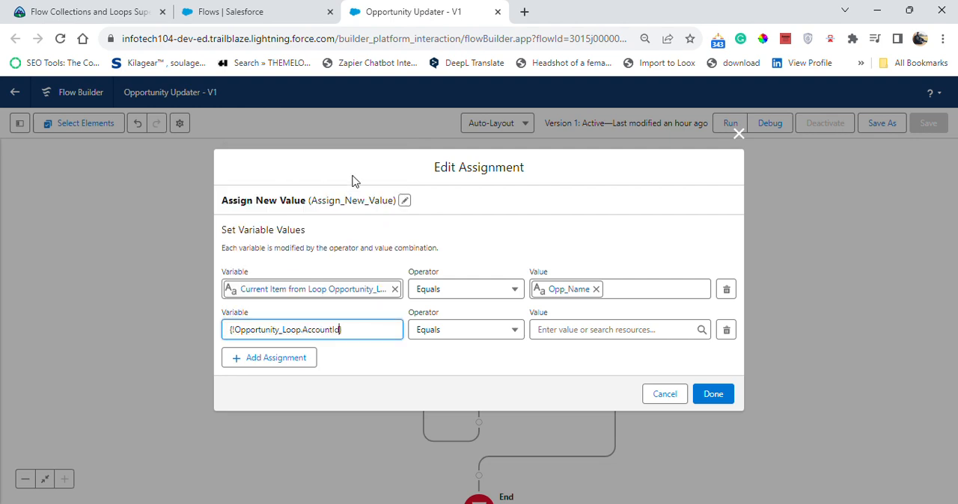
left_click(600, 329)
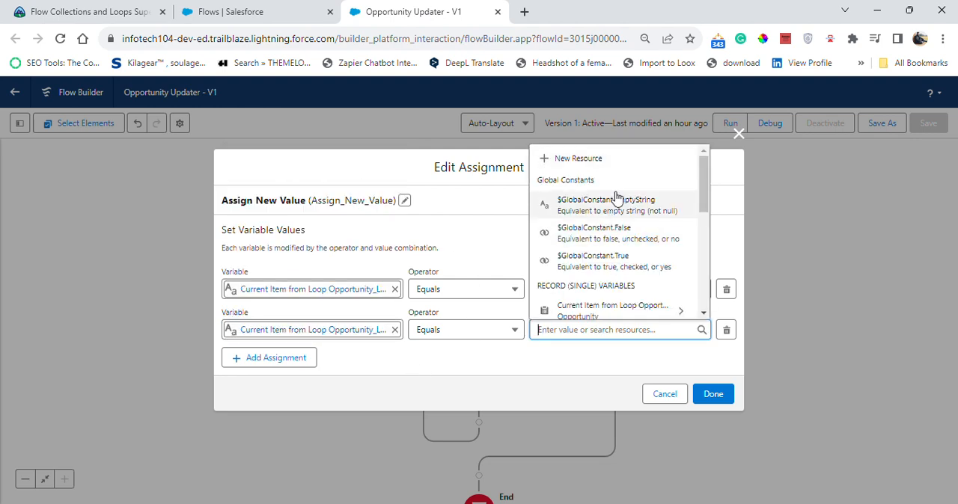
left_click(608, 311)
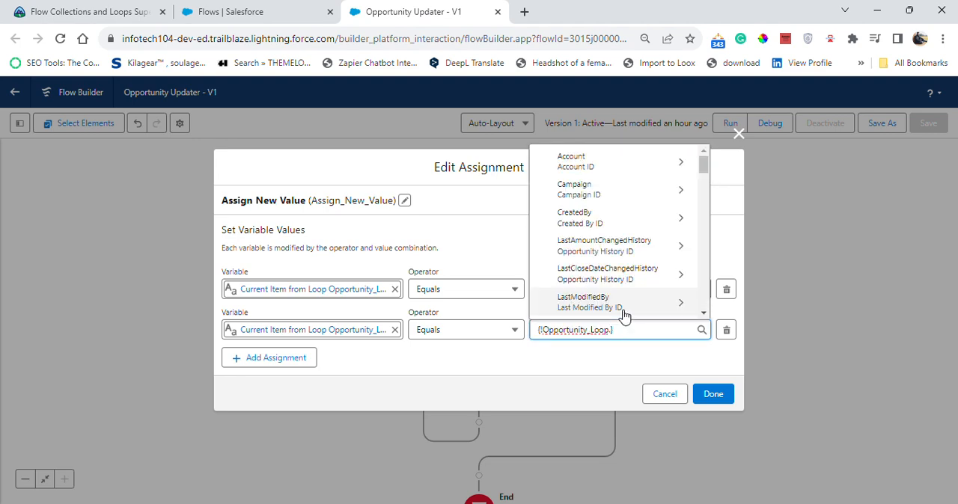
type(".re")
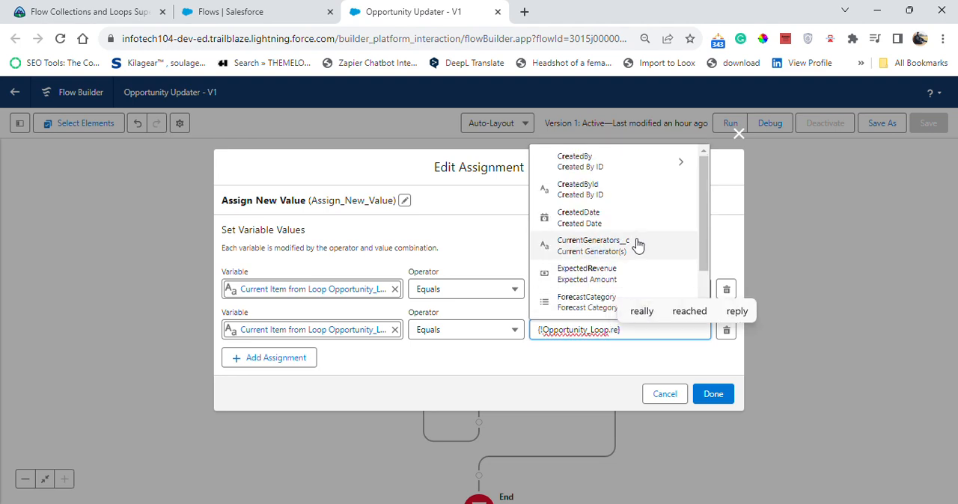
scroll(638, 238, "down", 1)
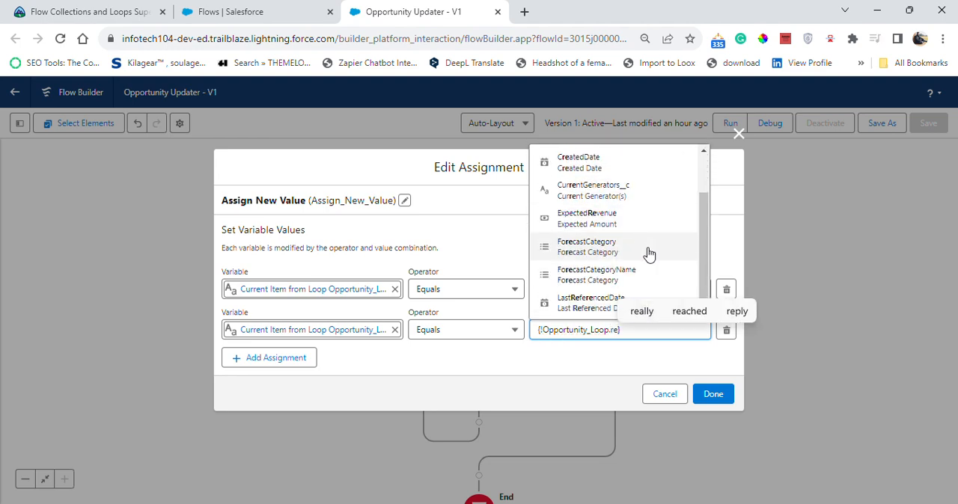
key("BackSpace")
key("BackSpace")
scroll(649, 258, "down", 5)
scroll(649, 261, "down", 8)
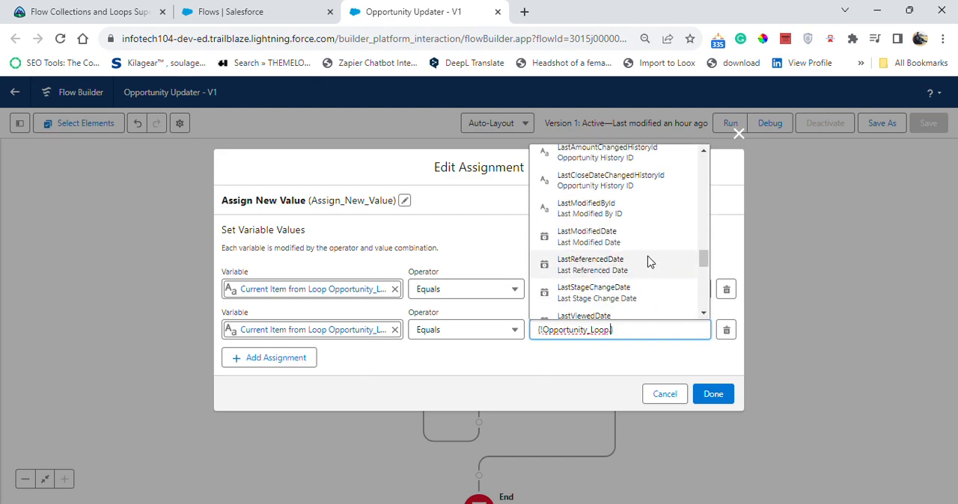
scroll(645, 267, "up", 1)
scroll(647, 270, "up", 5)
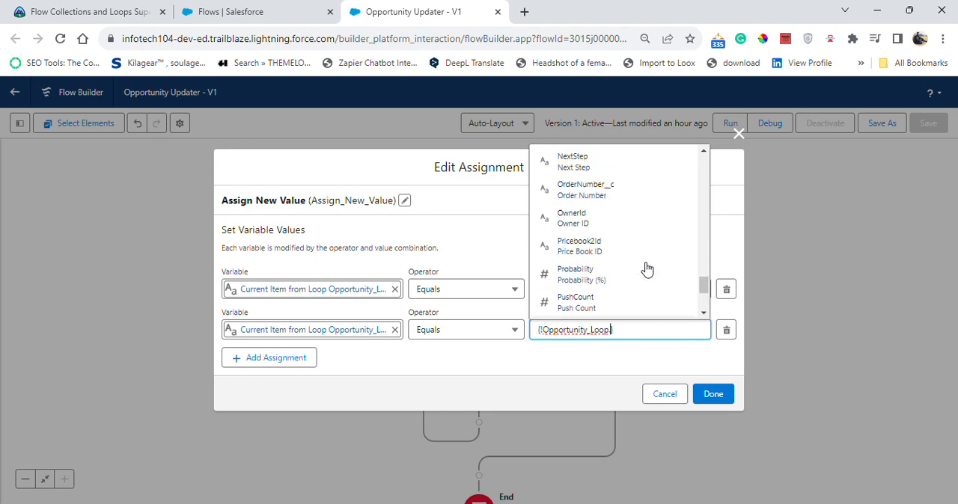
scroll(647, 269, "up", 8)
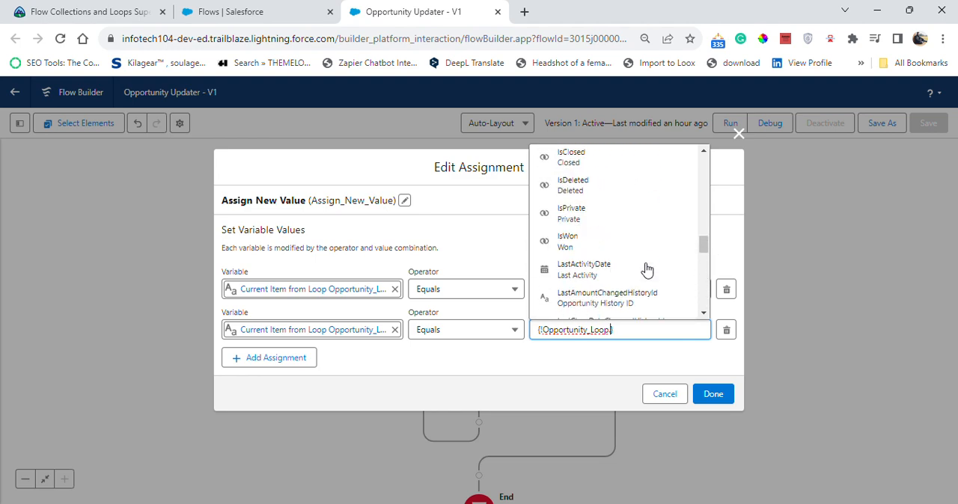
scroll(648, 269, "up", 6)
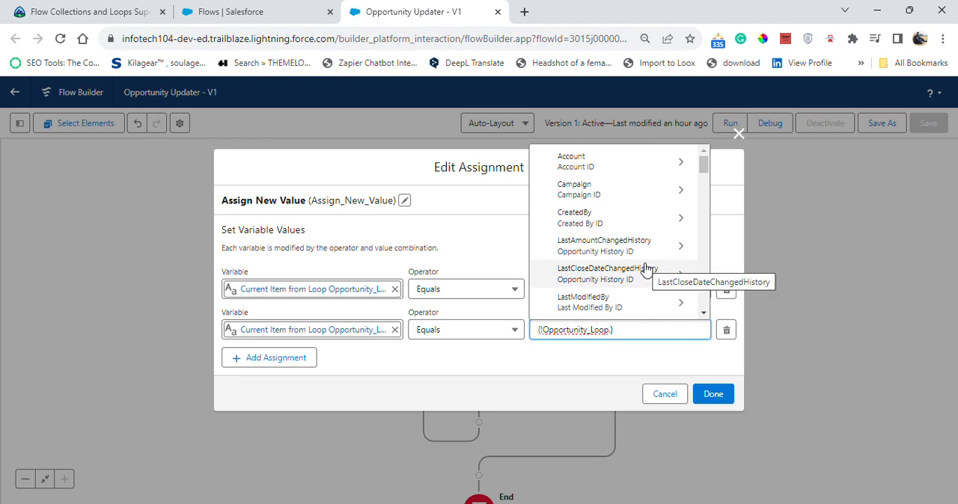
key("ctrl+a")
key("ctrl+c")
key("BackSpace")
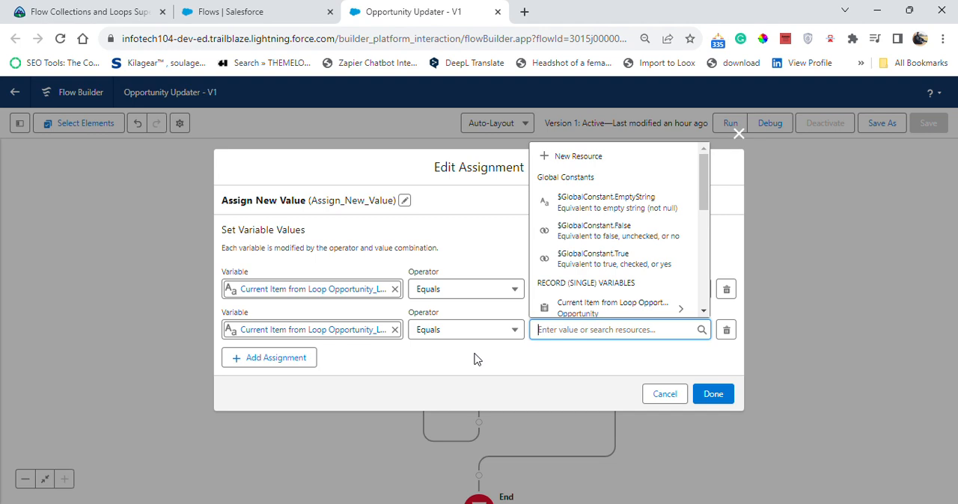
- Set the AccountId row's value to the Record ID of the Opp_Account screen component
type("opp")
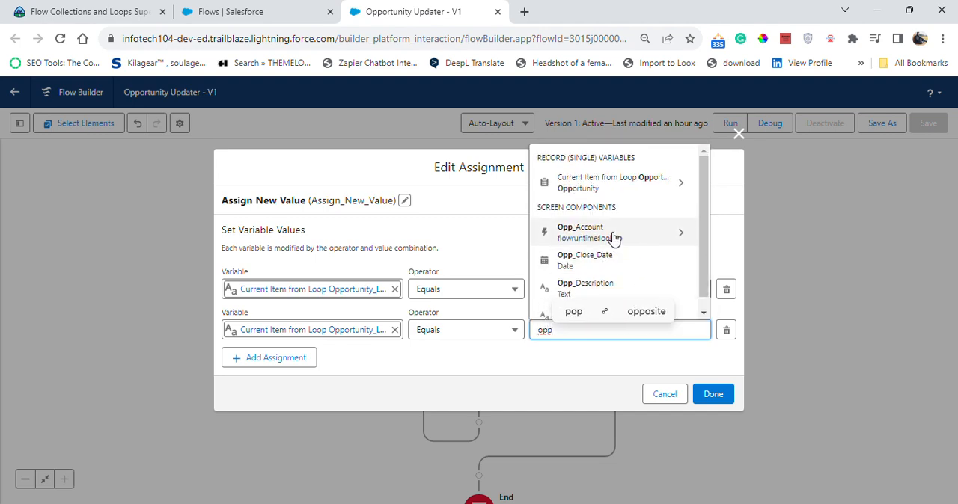
left_click(612, 237)
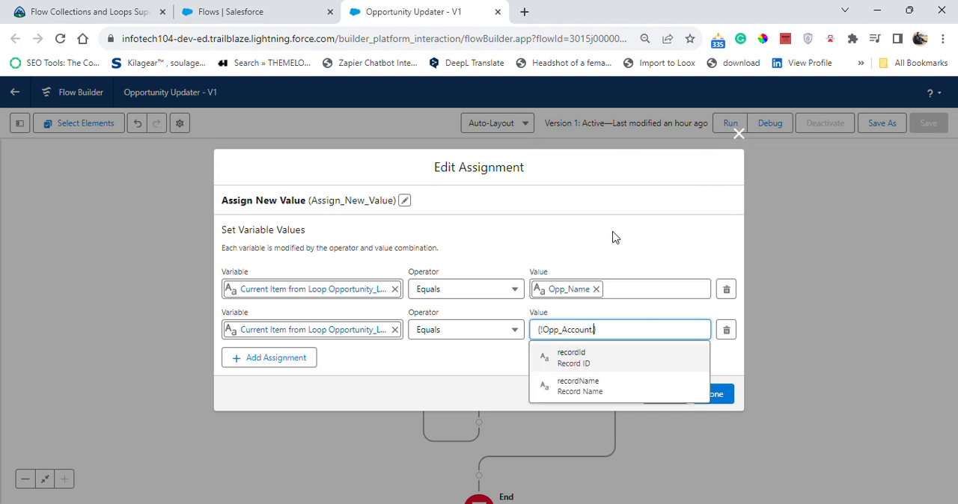
left_click(610, 363)
left_click(675, 356)
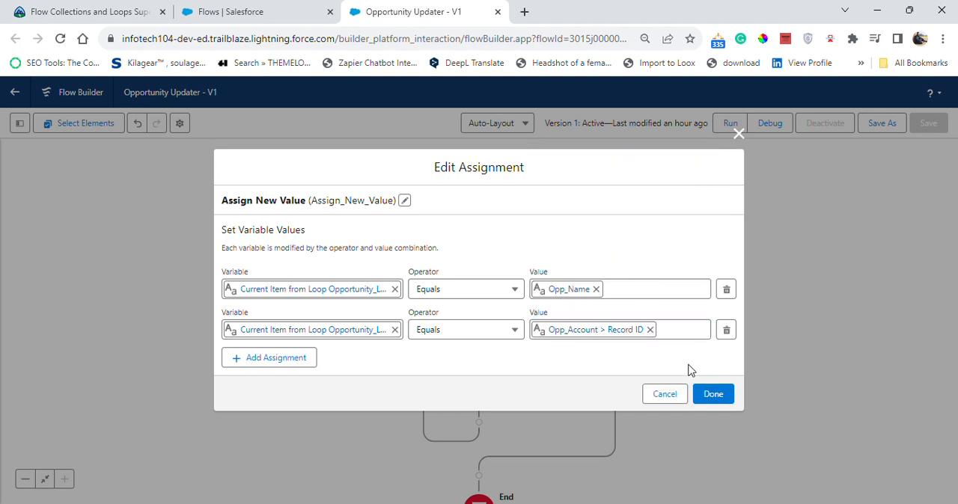
- Add a third assignment row that sets the loop current item's CloseDate to the Opp_Close_Date screen component
left_click(290, 360)
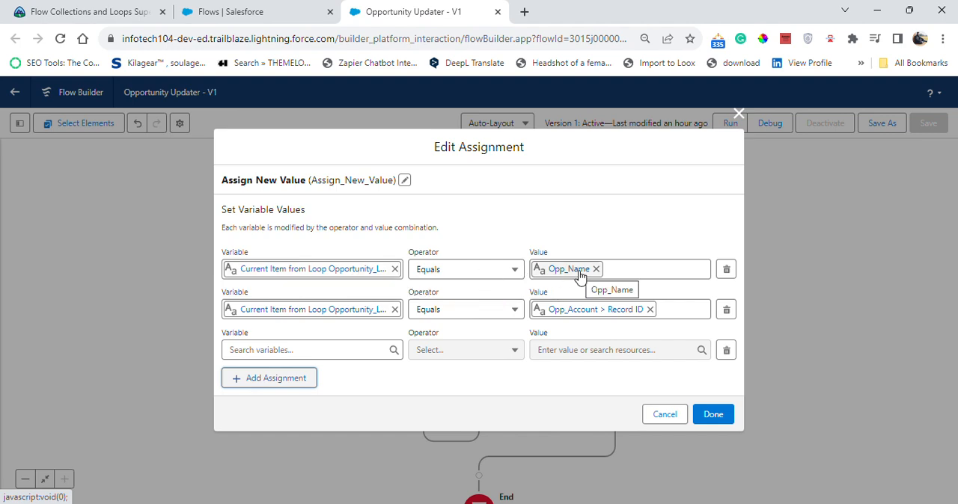
left_click(314, 350)
key("ctrl+v")
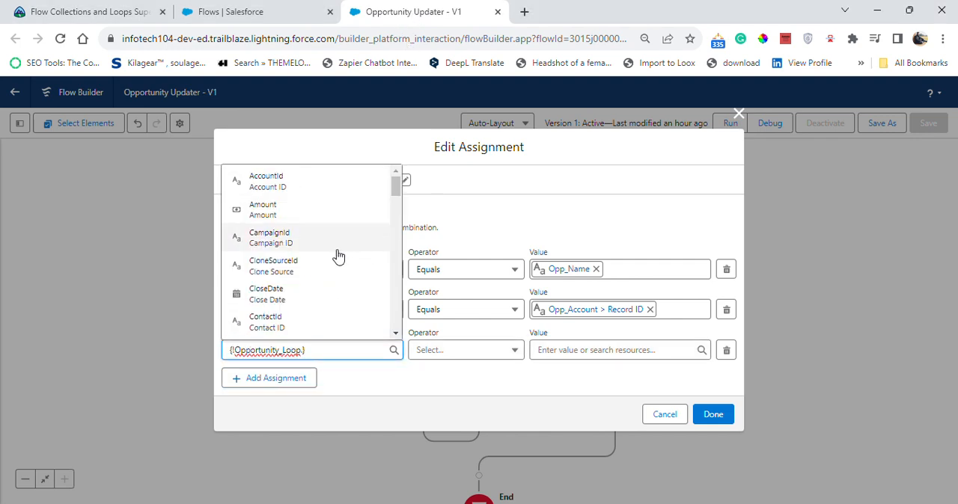
left_click(314, 294)
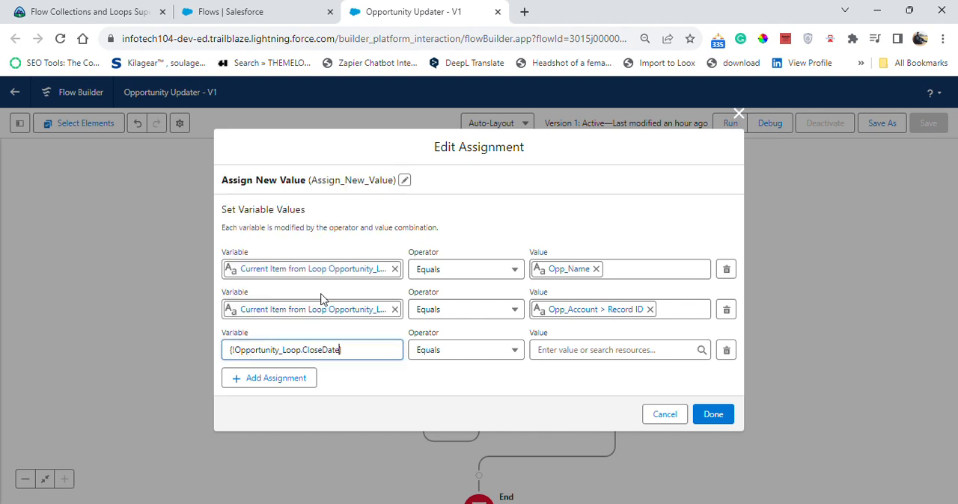
left_click(430, 388)
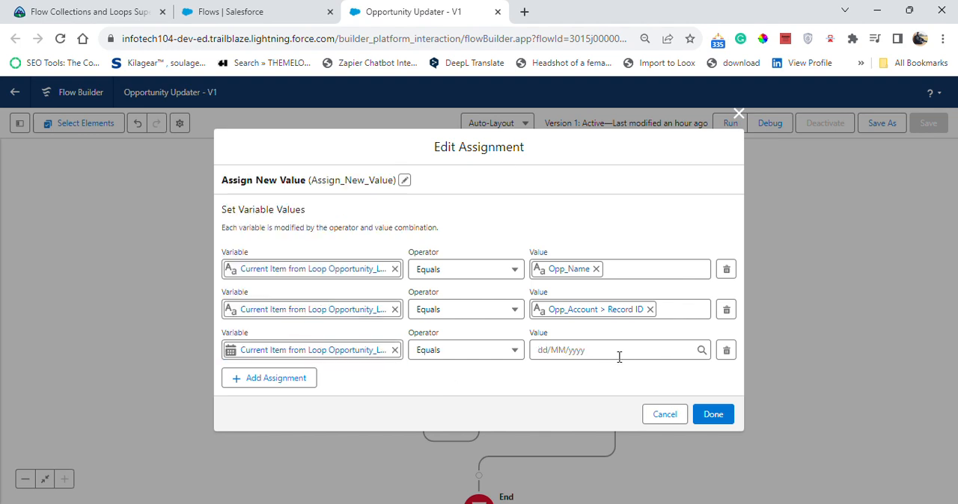
left_click(559, 351)
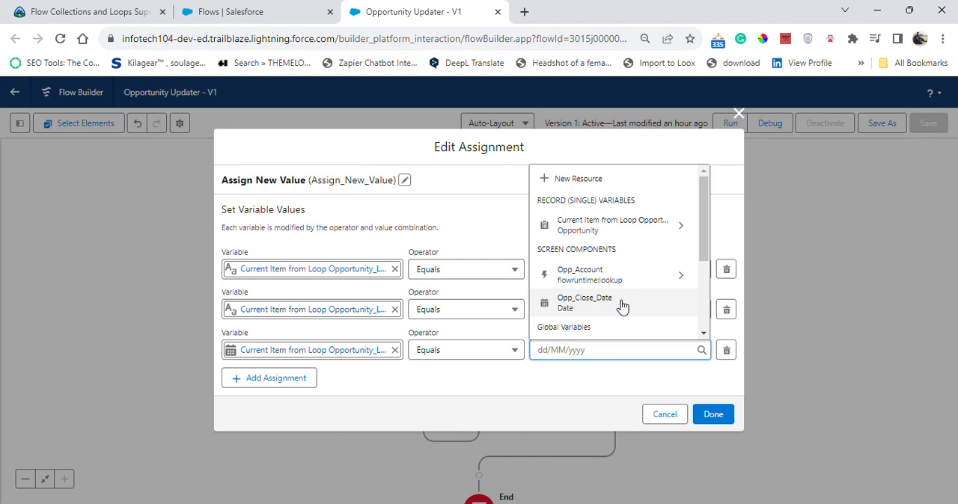
left_click(622, 304)
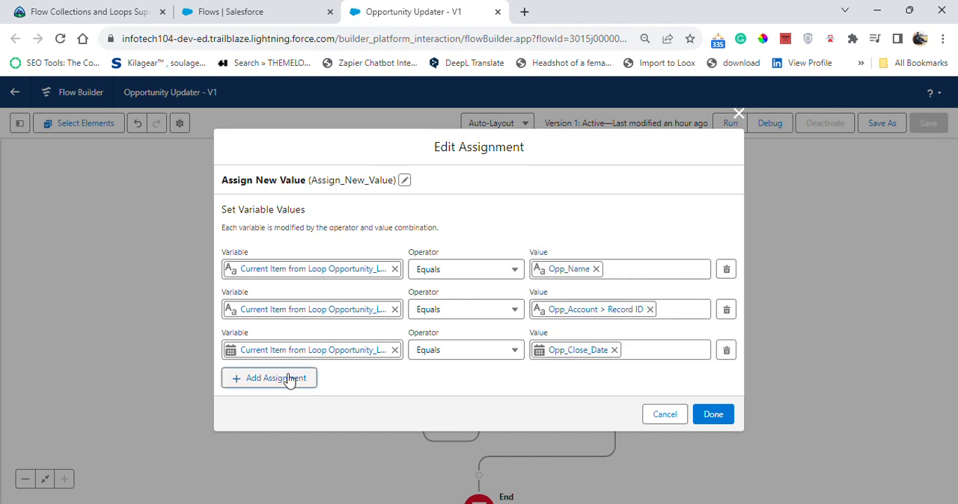
- Add a fourth row assigning Opp_Description to the loop current item's Description field and finish the assignment element
left_click(290, 380)
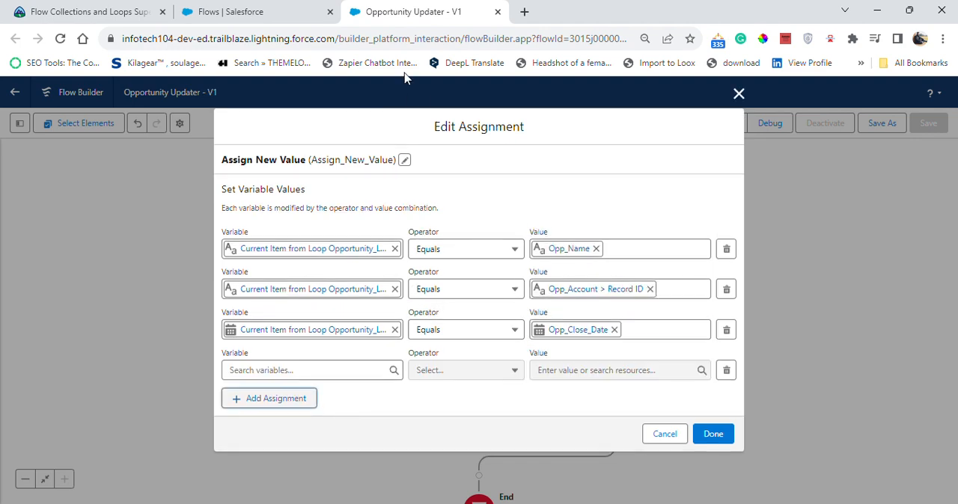
left_click(320, 367)
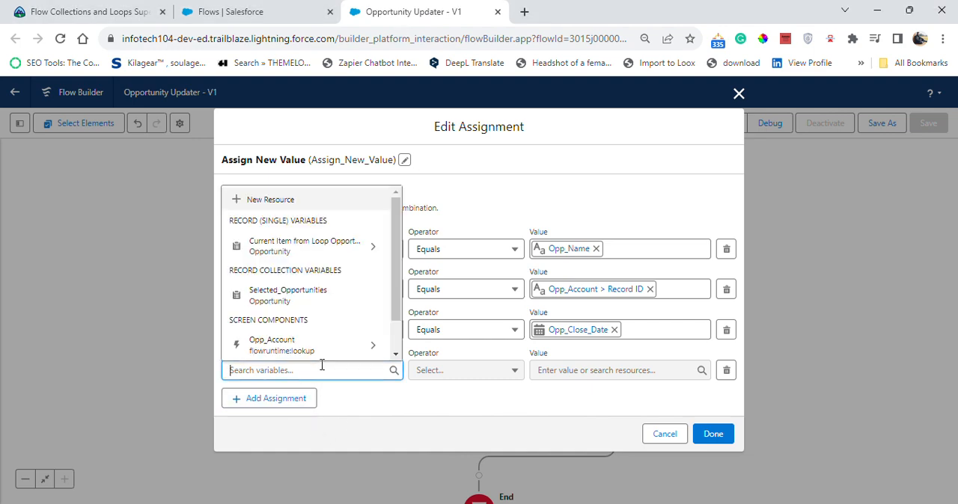
left_click(316, 247)
scroll(348, 296, "down", 2)
scroll(320, 282, "down", 1)
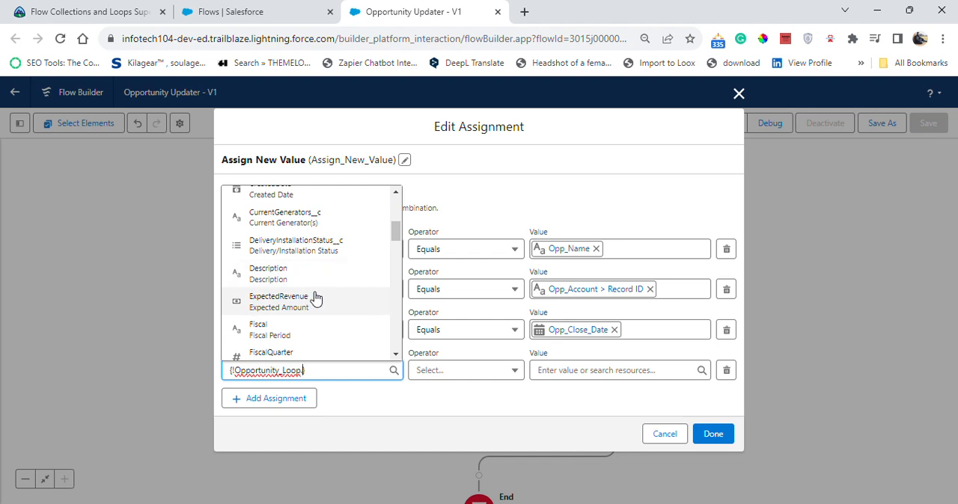
left_click(332, 277)
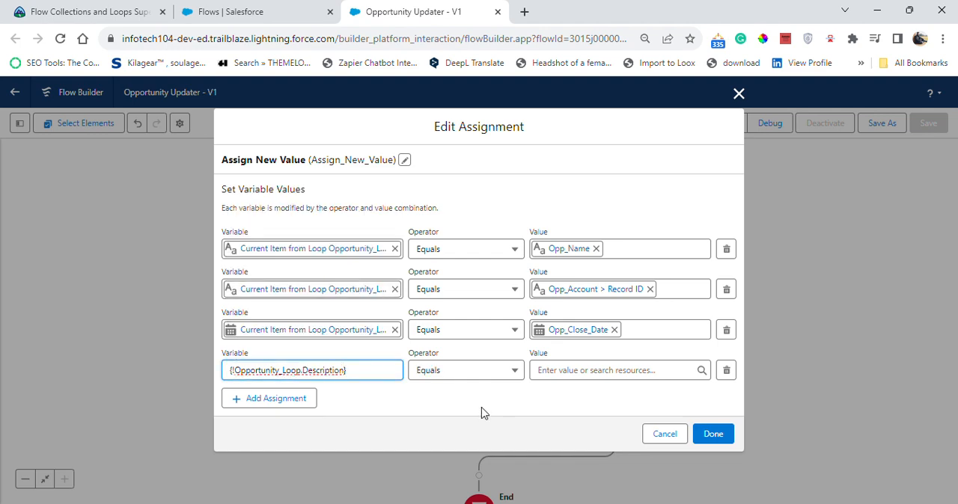
left_click(491, 401)
left_click(609, 372)
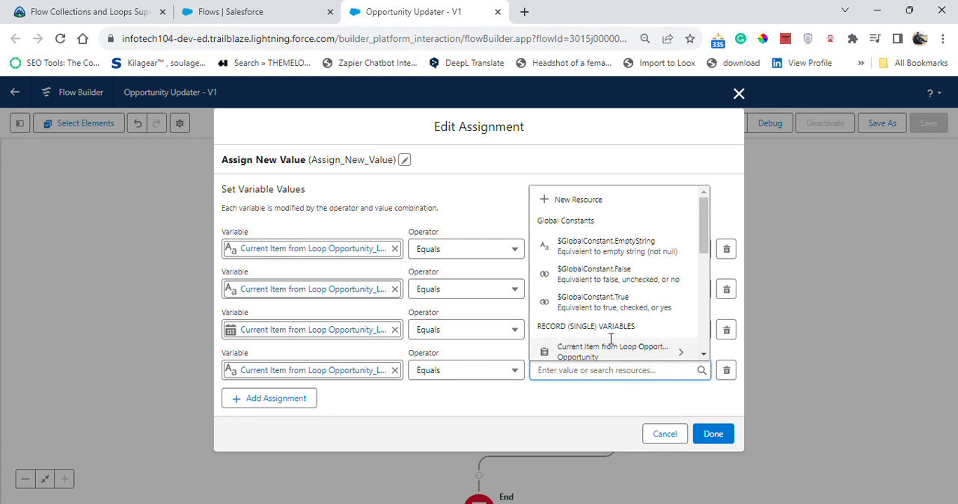
scroll(625, 311, "down", 2)
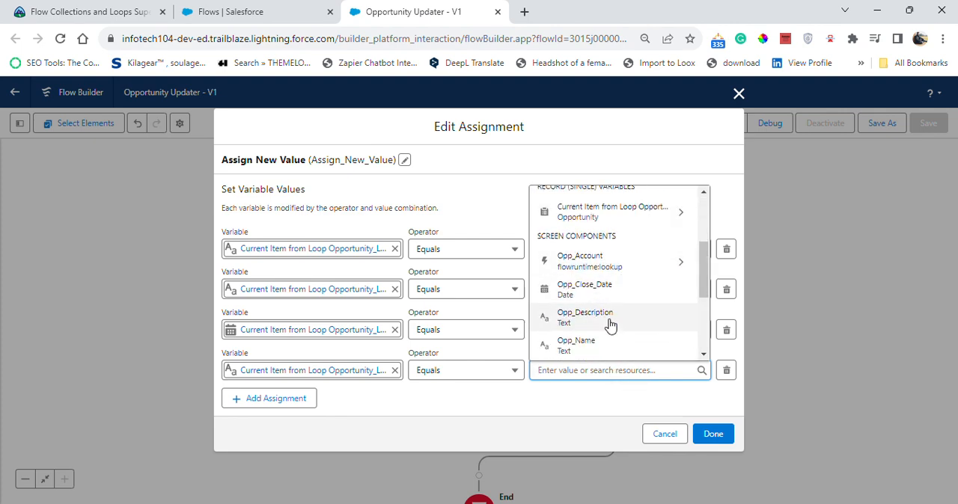
left_click(609, 322)
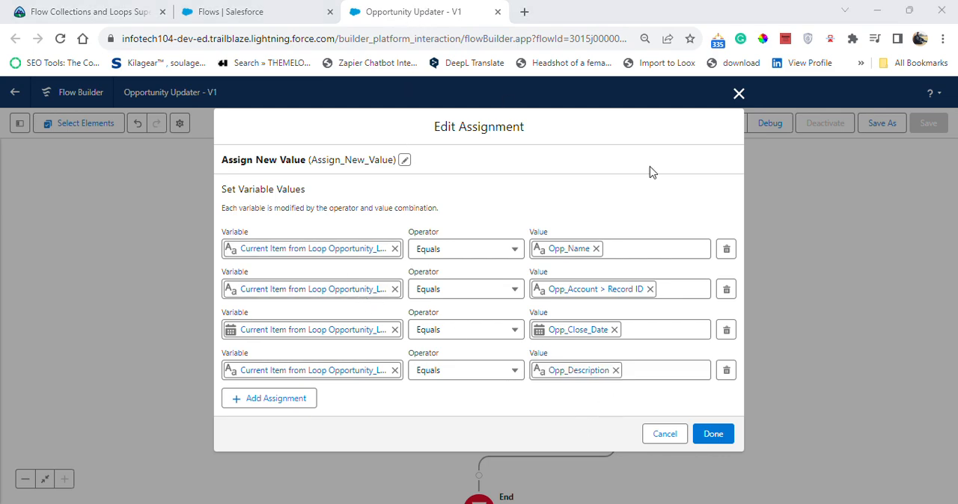
left_click(717, 437)
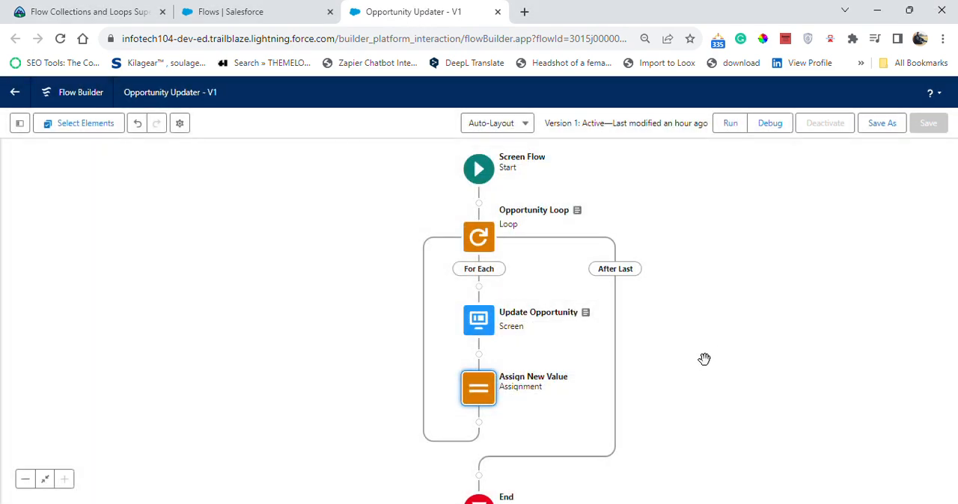
- Add a new Assignment element inside the loop directly after the Assign New Value element
left_click(479, 424)
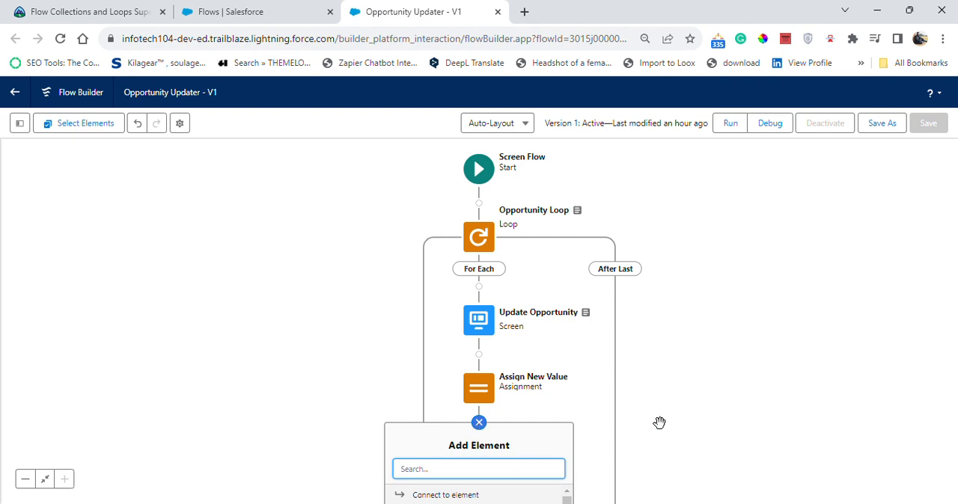
left_click_drag(642, 438, 637, 222)
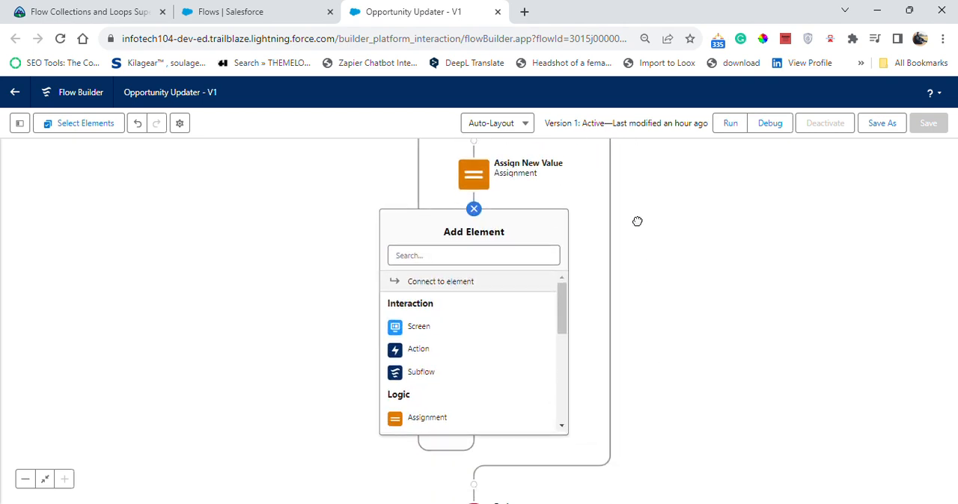
left_click(439, 424)
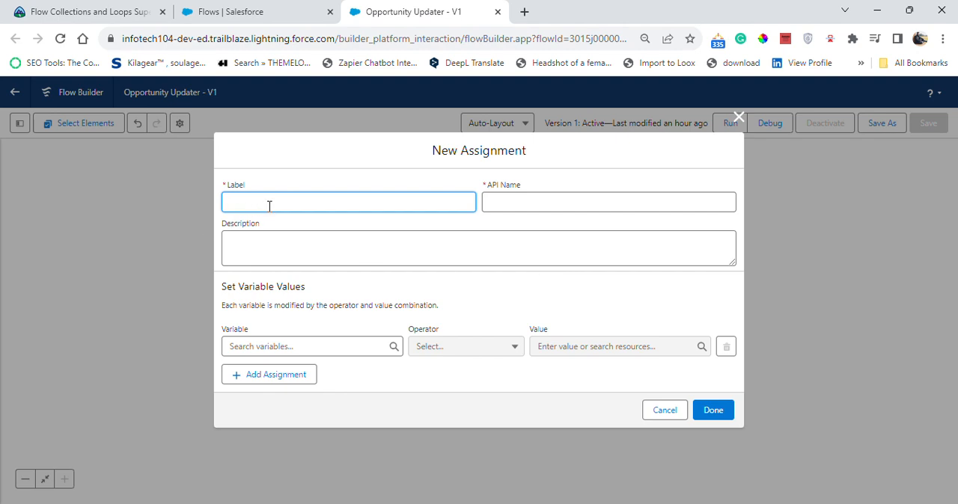
- Label the new assignment Assign Collection Records, with the API name Assign_Collection_Records
type("Ass")
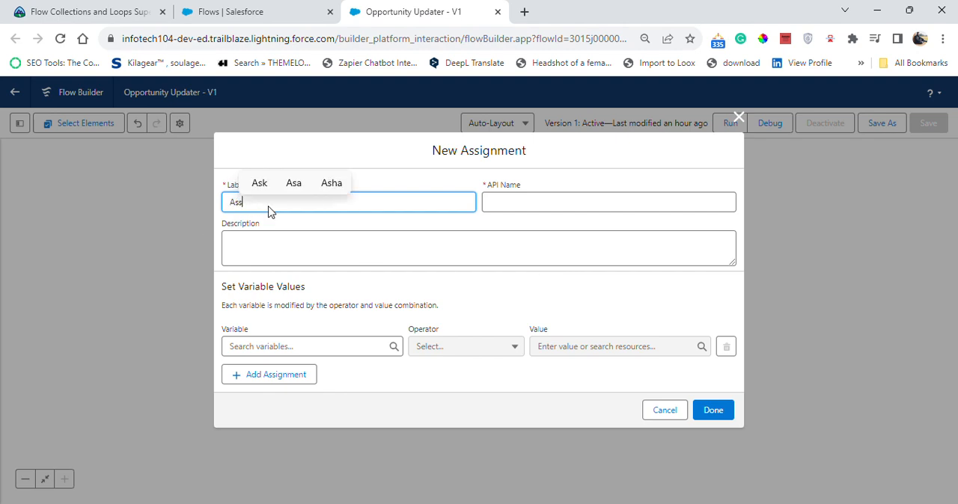
type("i")
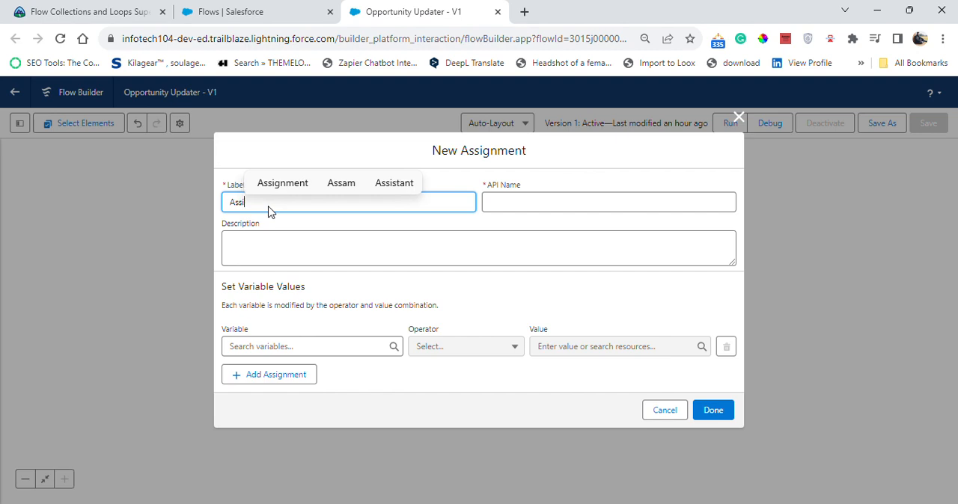
type("gn Colle")
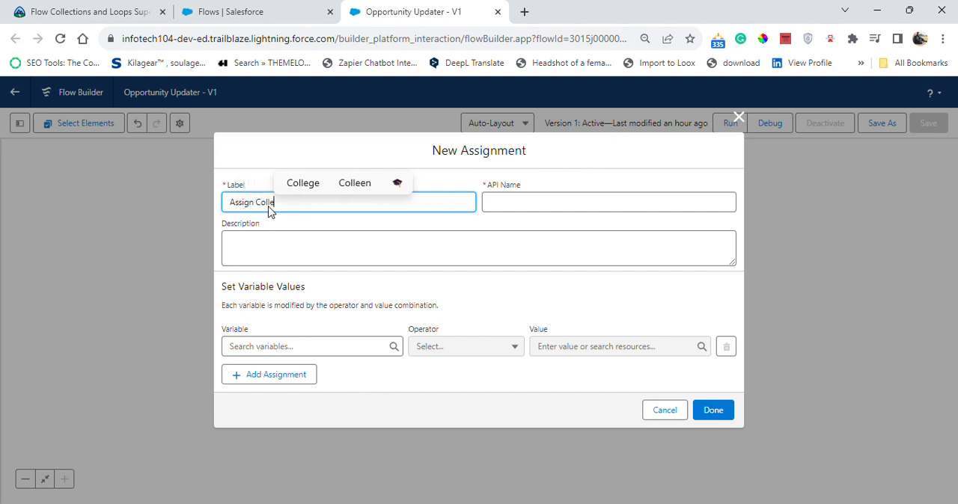
type("ction ")
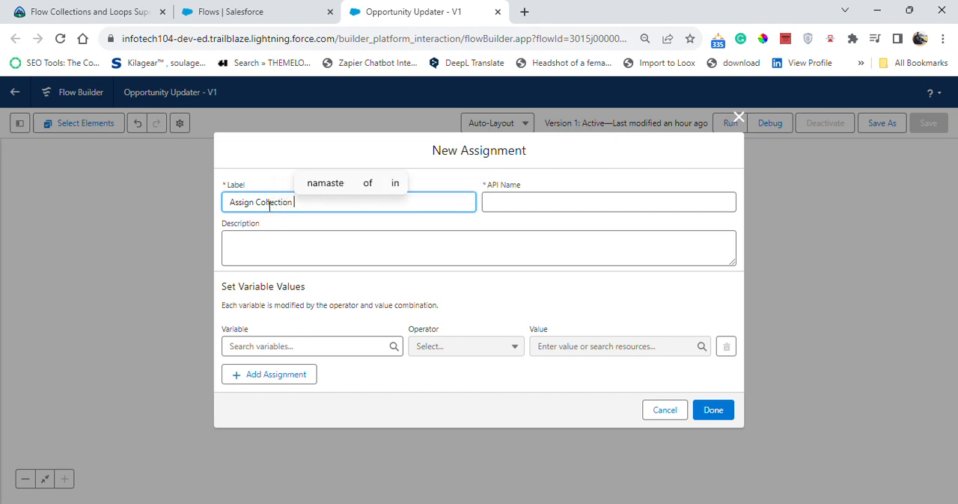
type("Recors")
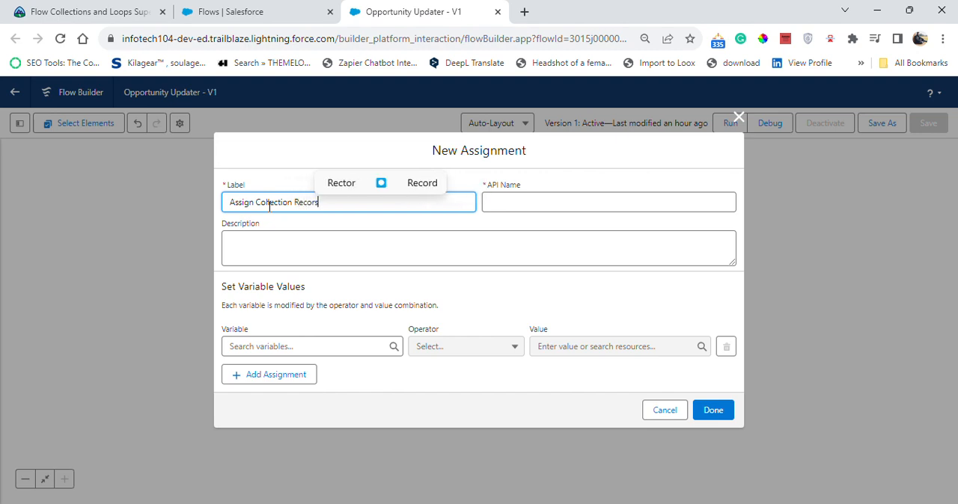
key("BackSpace")
type("ds")
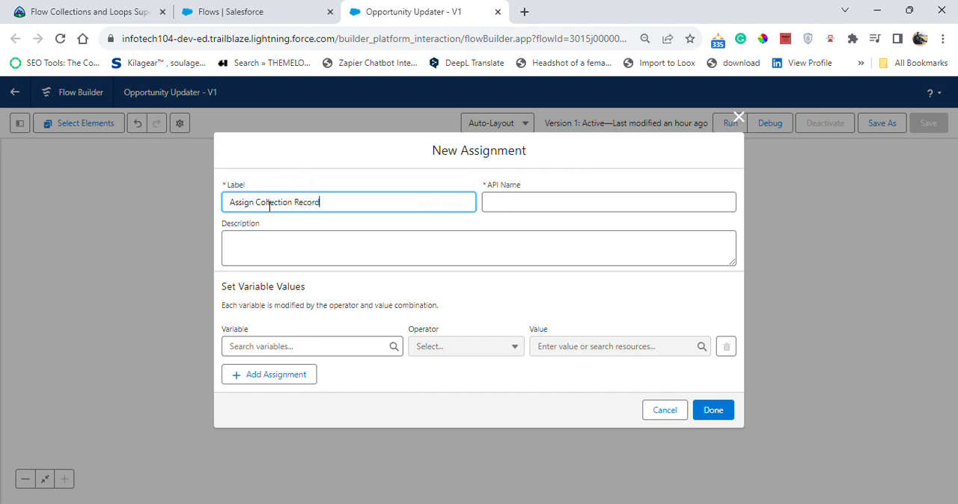
left_click(337, 273)
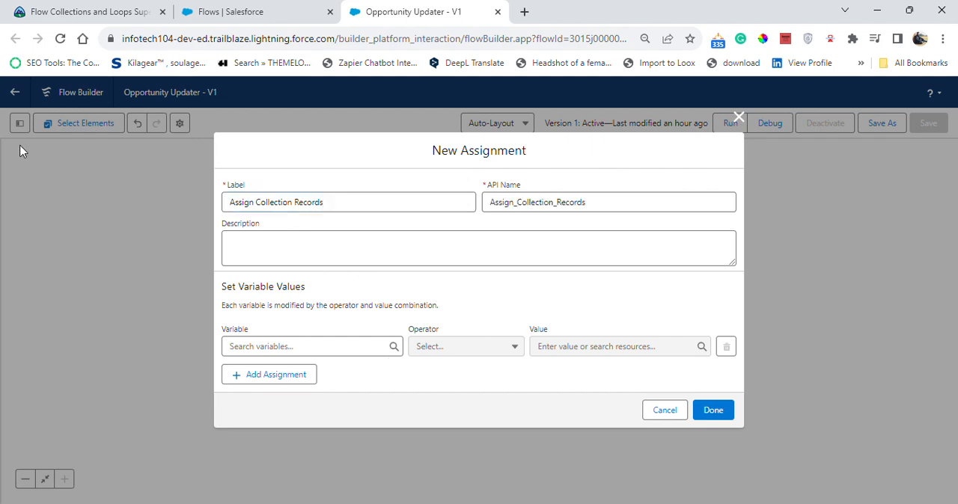
- Review the Trailhead superbadge requirements for the Opportunity Updater flow, and close the Salesforce Flows setup page
left_click(82, 12)
scroll(96, 393, "up", 5)
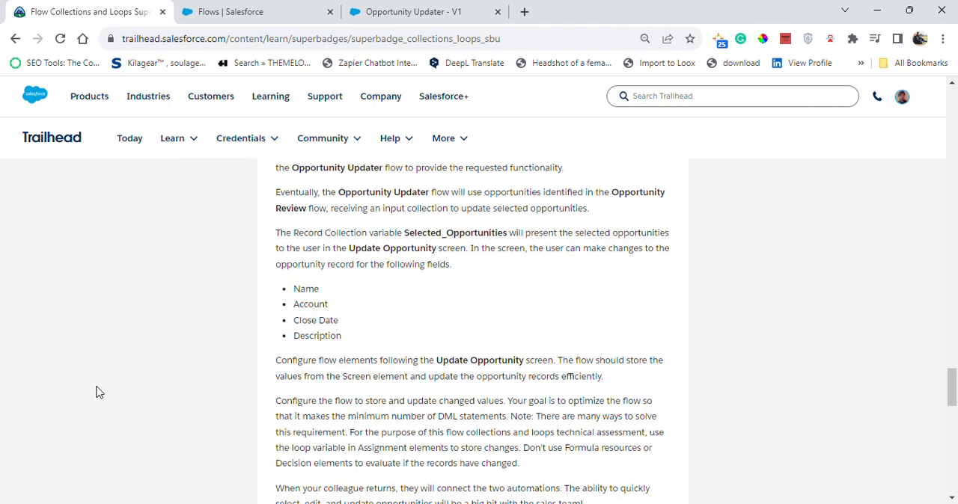
scroll(96, 393, "up", 2)
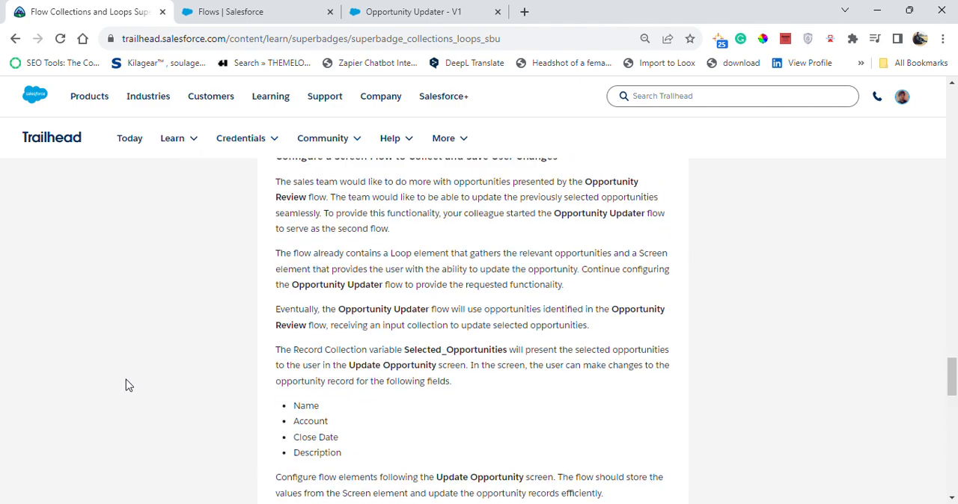
scroll(241, 388, "up", 1)
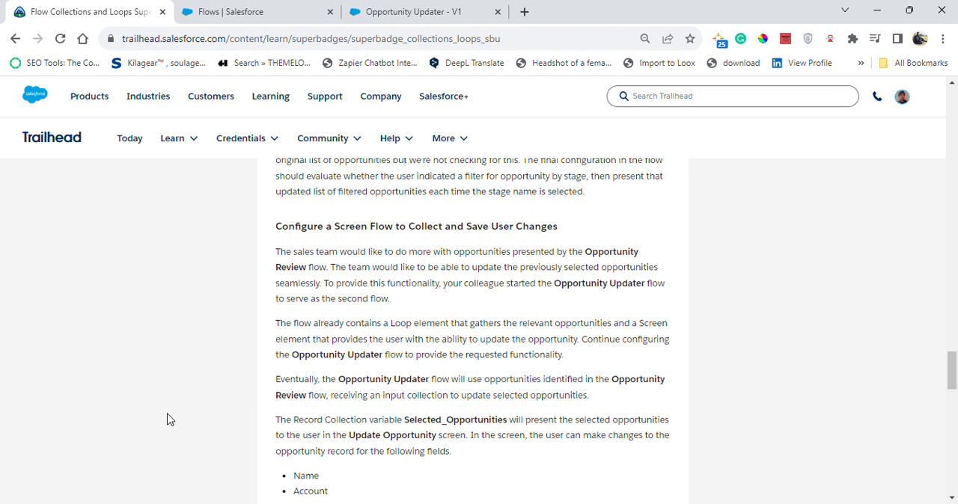
scroll(170, 419, "up", 2)
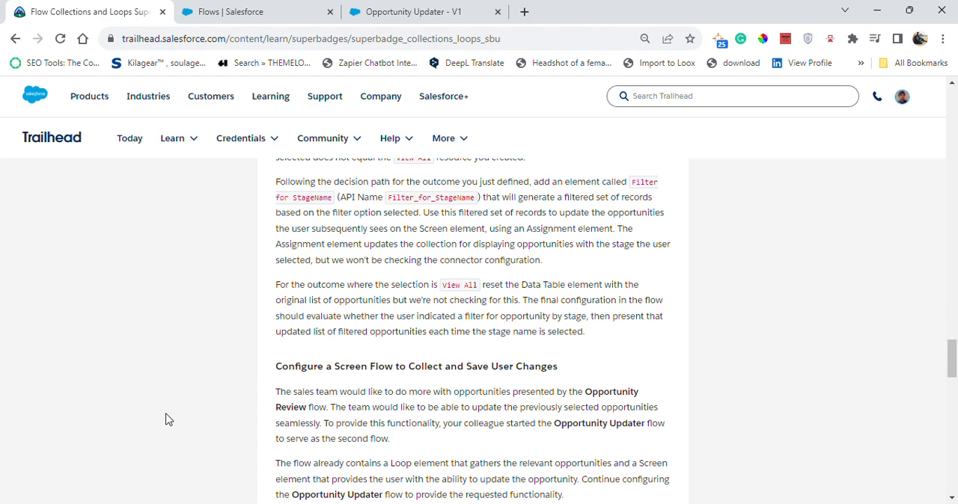
left_click(277, 11)
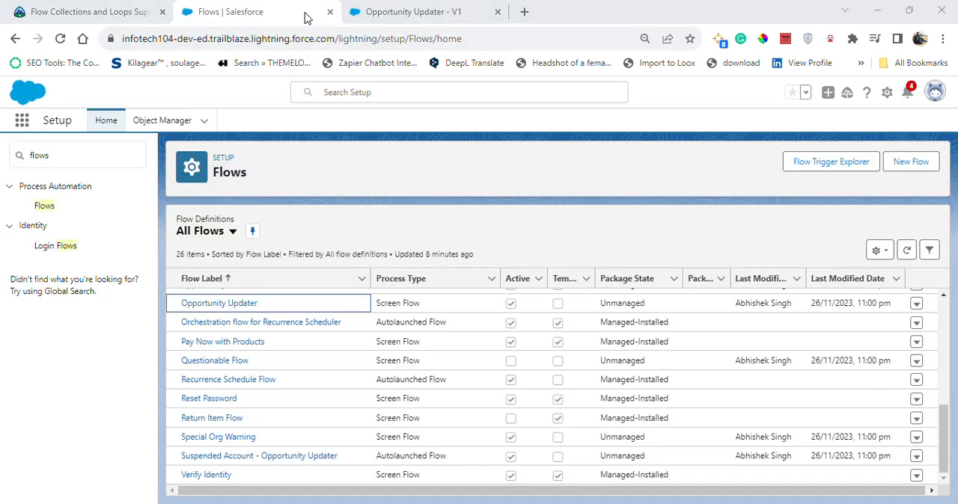
left_click(330, 12)
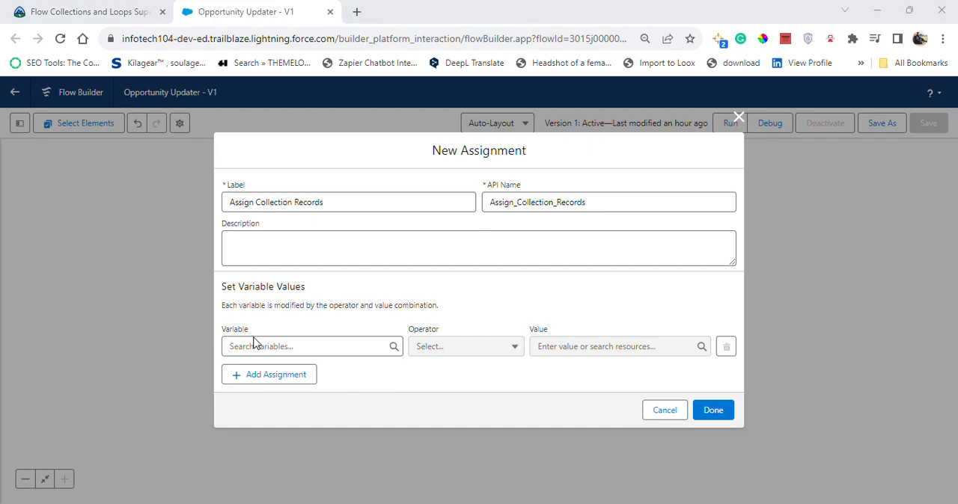
- Start a new Variable resource for the assignment's first row and give it the API name CollectOpps
left_click(324, 341)
left_click(304, 178)
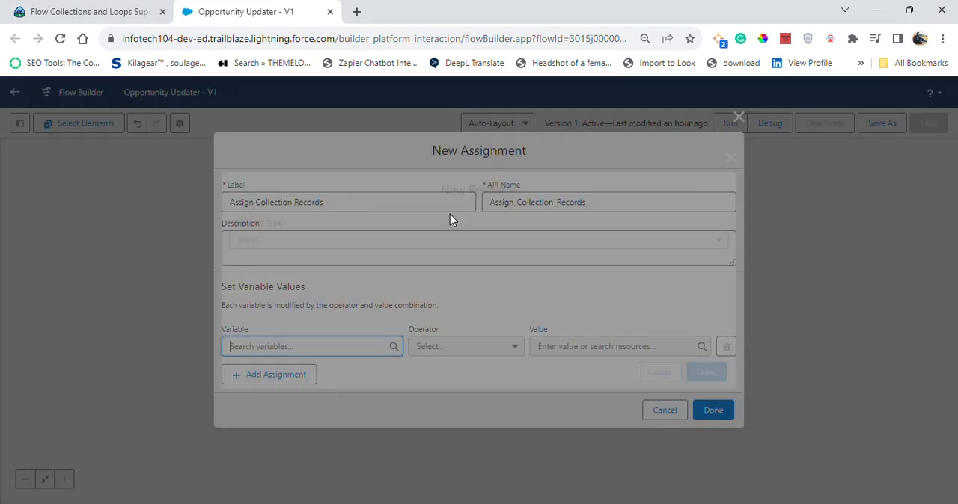
left_click(371, 243)
left_click(325, 272)
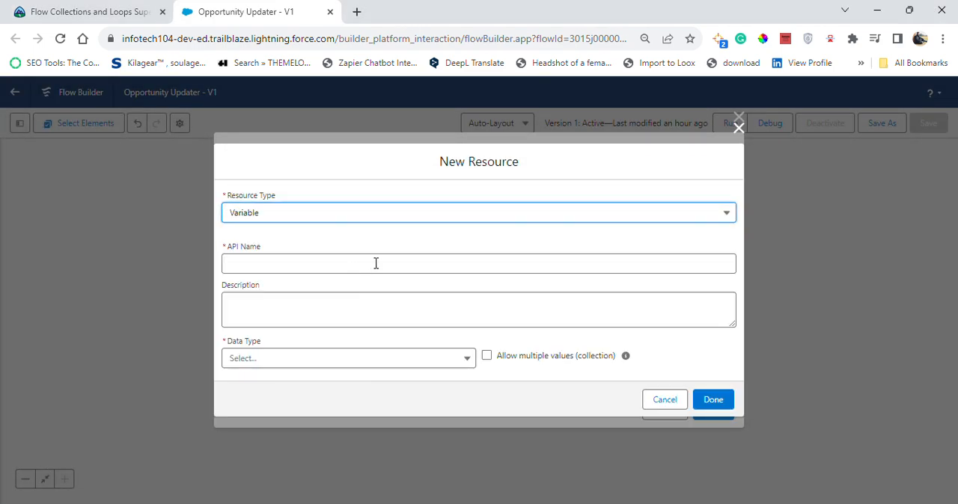
left_click(352, 267)
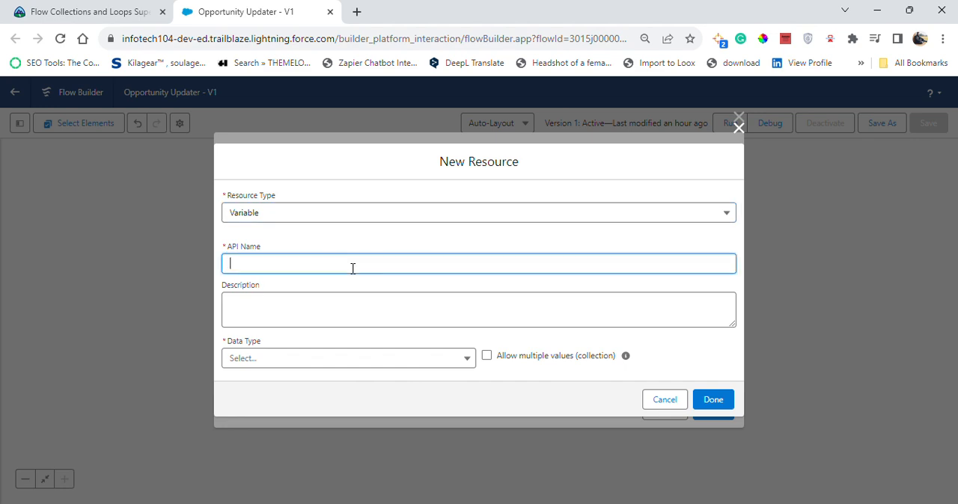
type("Coll")
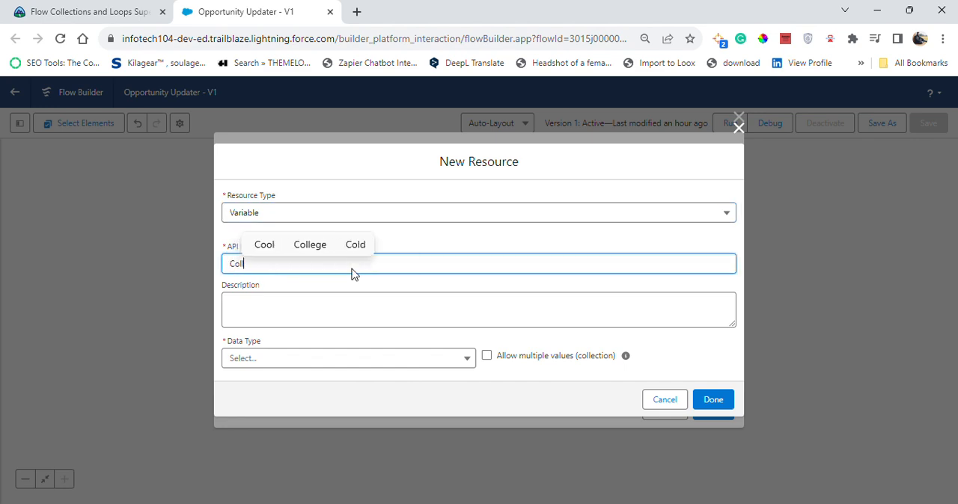
type("ec")
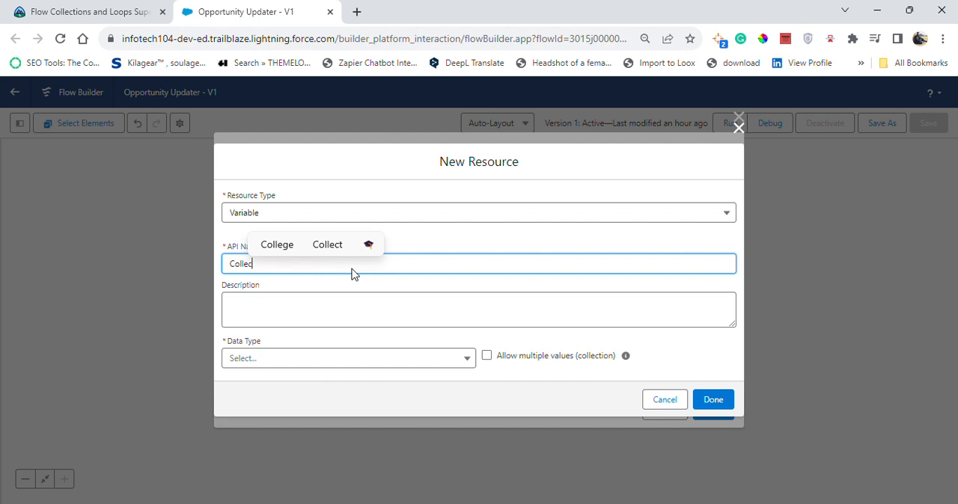
type("t")
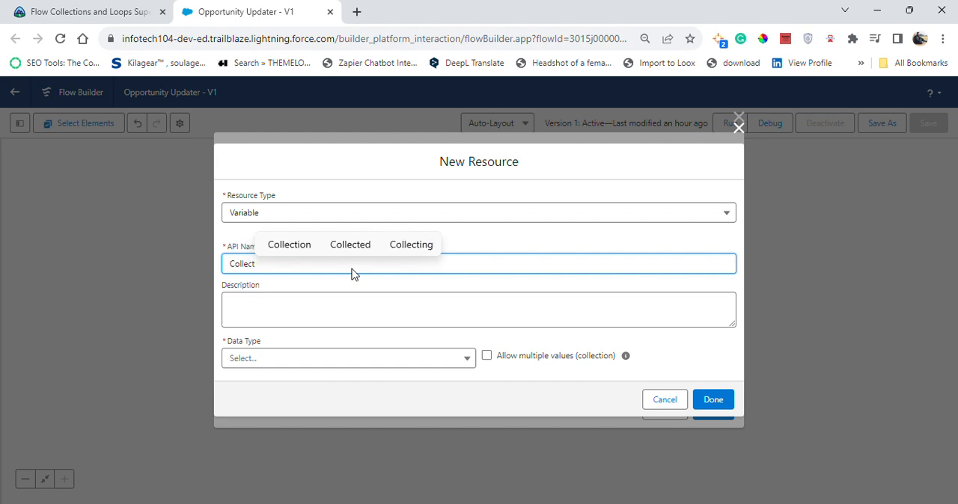
type("Oppe")
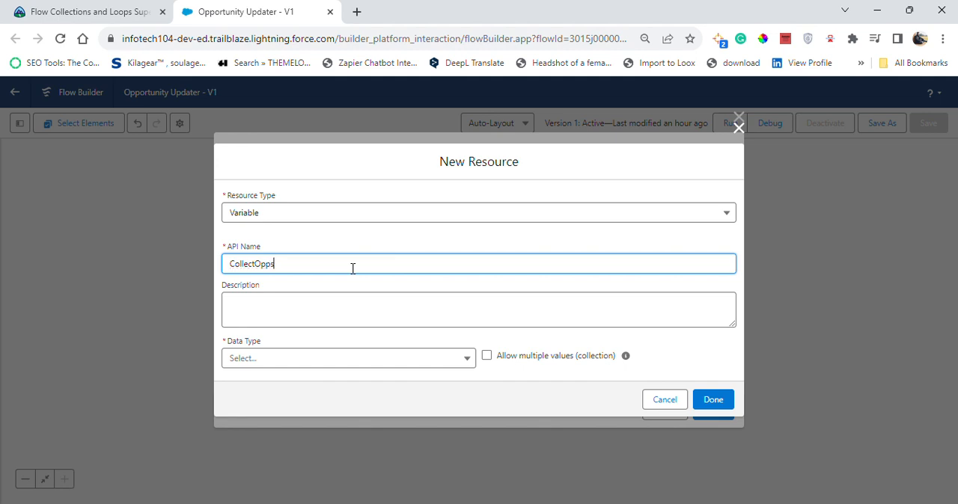
left_click(375, 290)
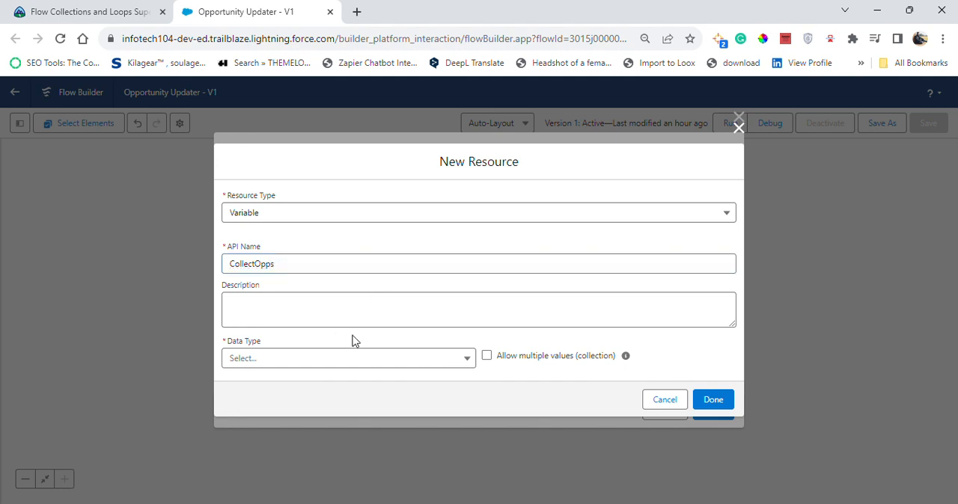
- Make CollectOpps a Record variable for the Opportunity object that allows multiple values, and finish the resource
left_click(320, 359)
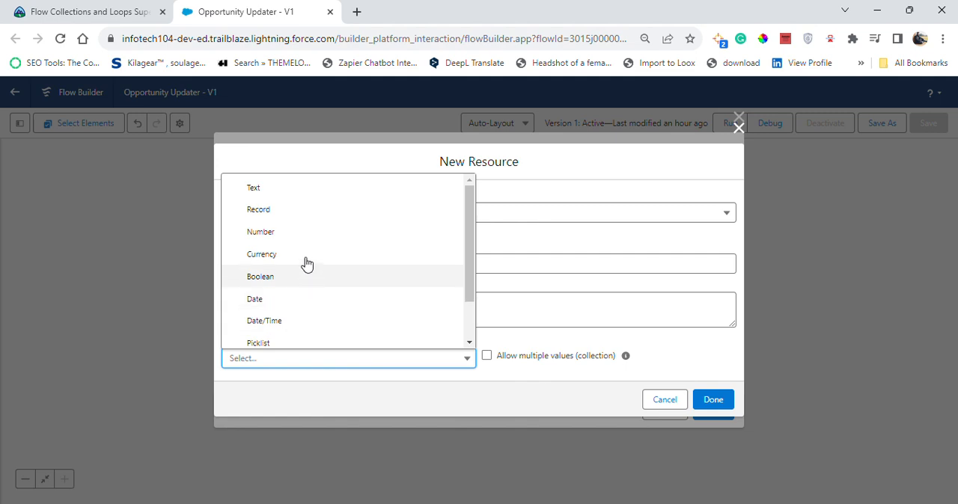
left_click(298, 212)
scroll(409, 296, "down", 1)
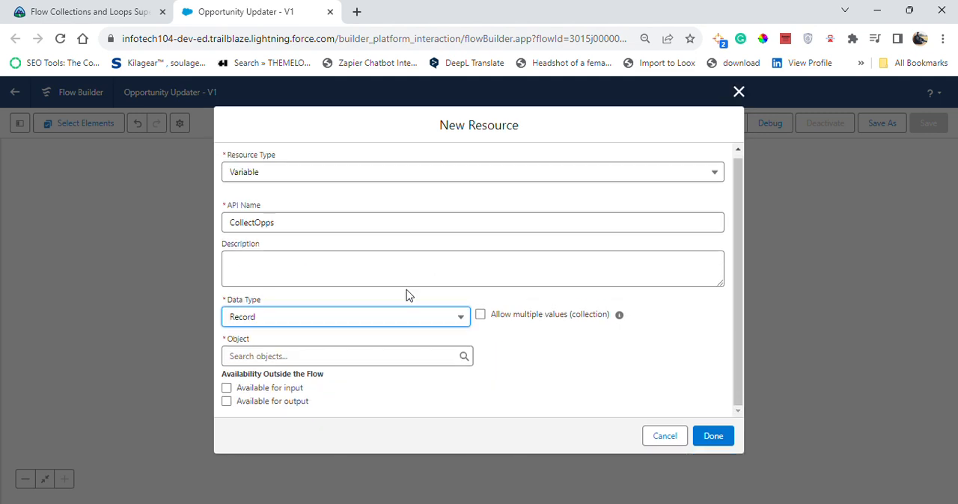
left_click(337, 356)
type("o")
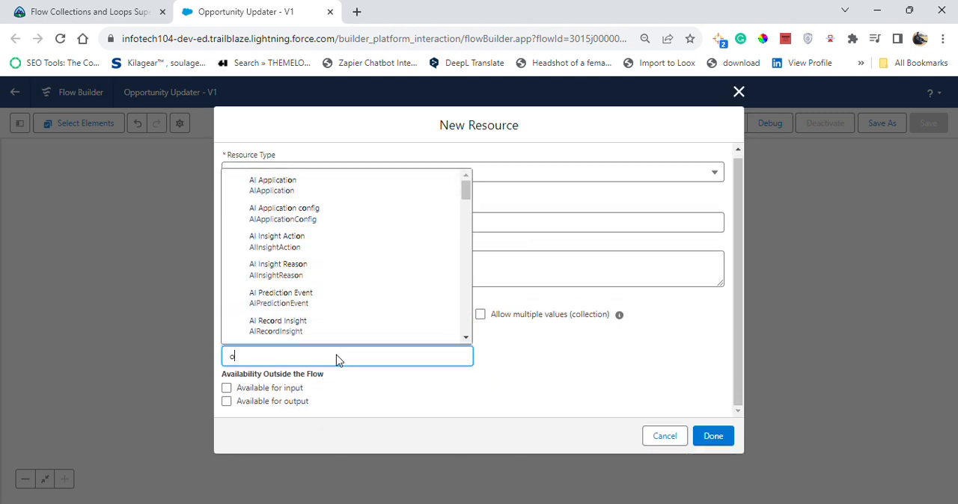
type("pp")
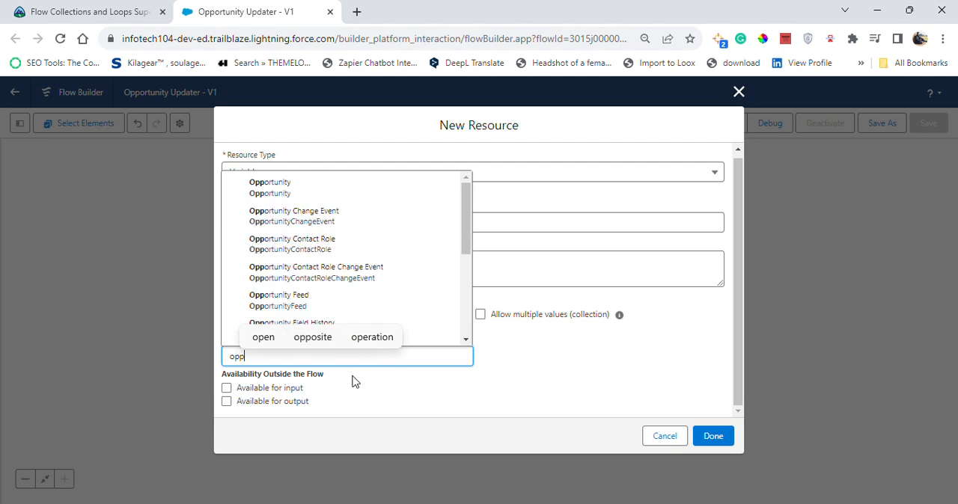
left_click(342, 186)
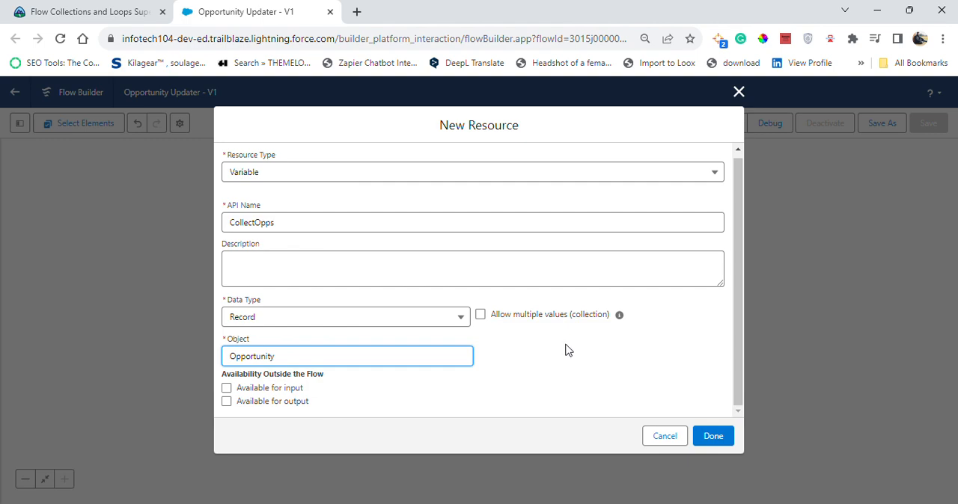
left_click(480, 314)
left_click(717, 440)
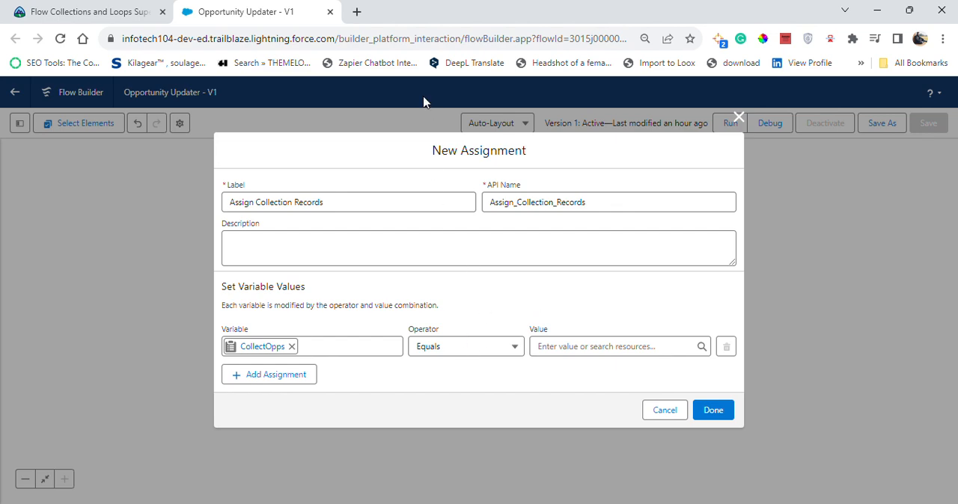
- Try to set CollectOpps equal to the current item from Opportunity_Loop
left_click(591, 346)
left_click(607, 221)
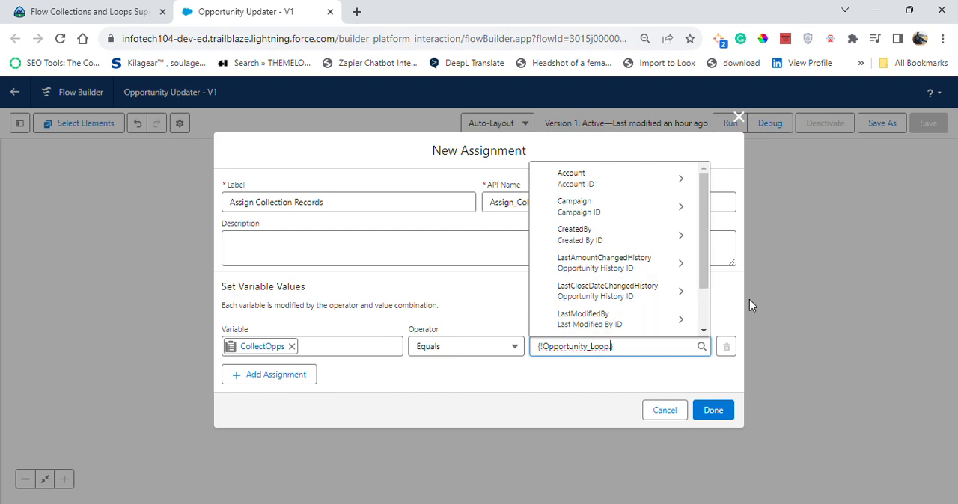
key("BackSpace")
left_click(755, 318)
left_click(626, 335)
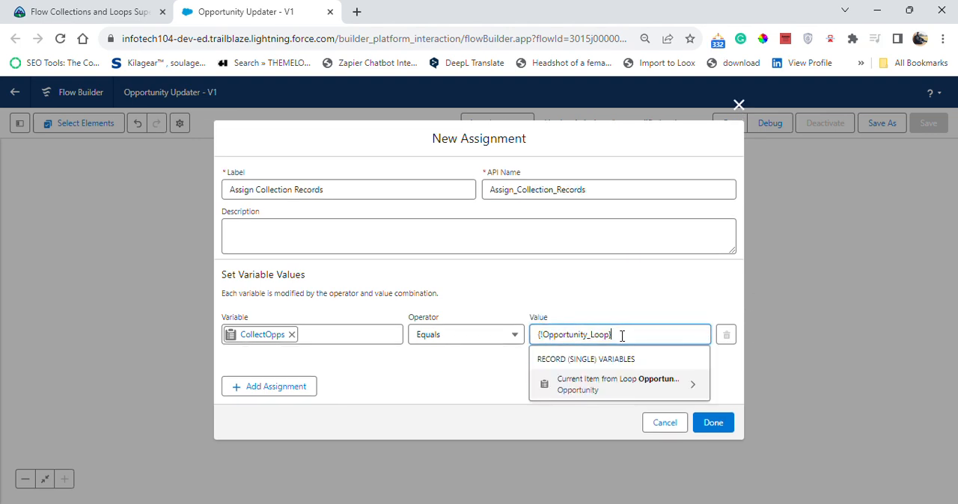
left_click(640, 384)
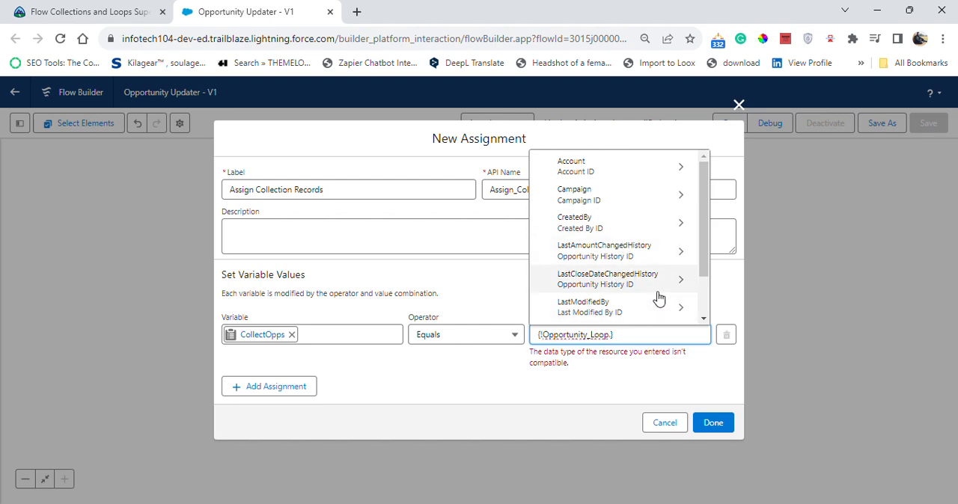
scroll(651, 300, "down", 1)
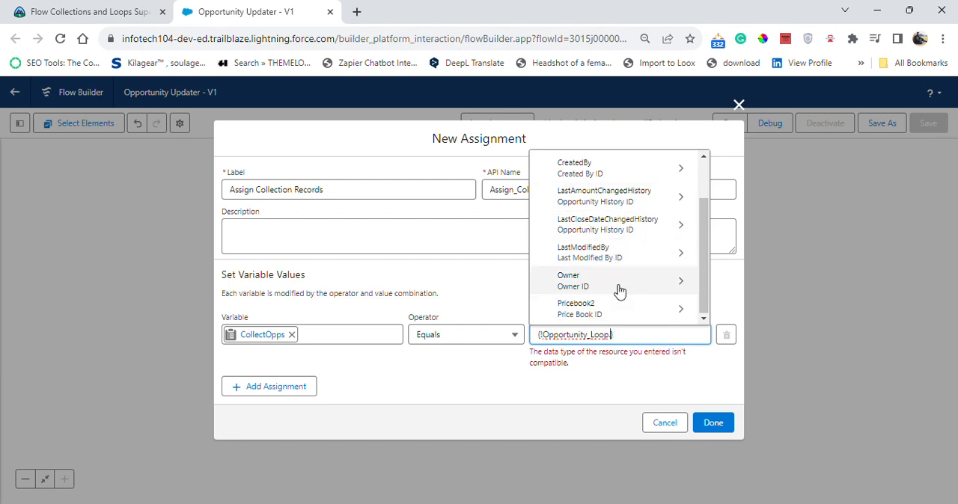
scroll(608, 248, "up", 2)
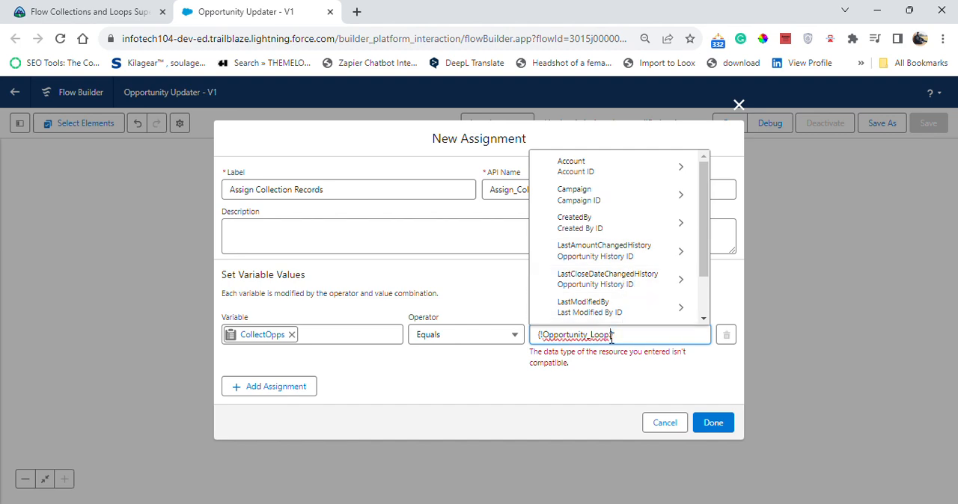
- Clear the Opportunity_Loop value from the CollectOpps row and look through the available resources
left_click(580, 380)
left_click_drag(621, 333, 488, 336)
key("BackSpace")
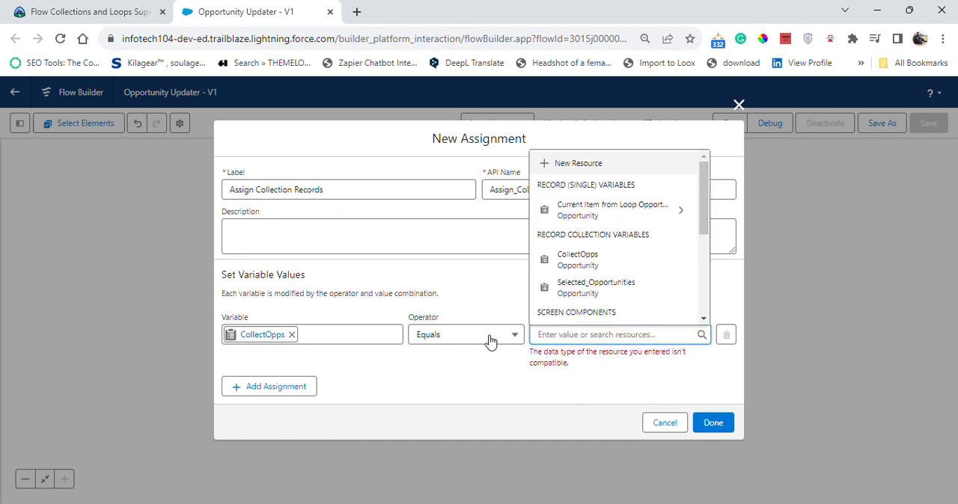
scroll(606, 295, "down", 3)
scroll(603, 296, "up", 3)
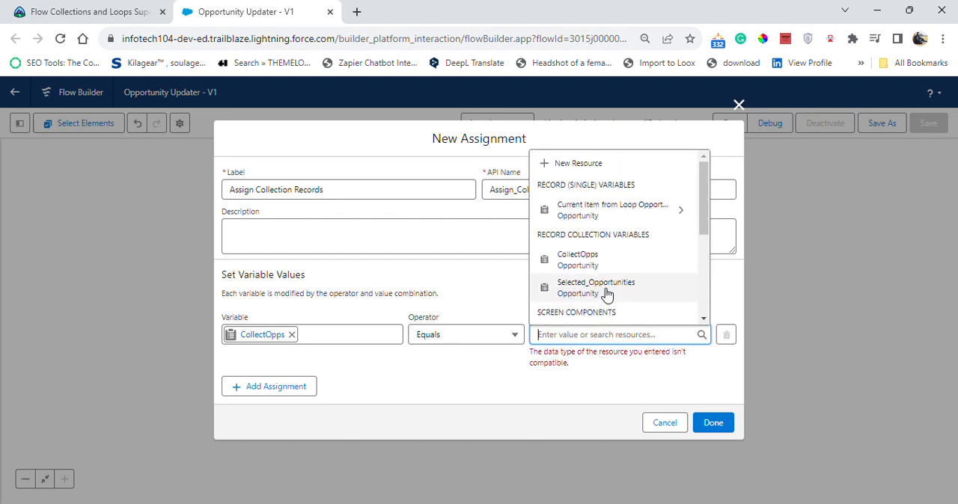
scroll(605, 305, "down", 2)
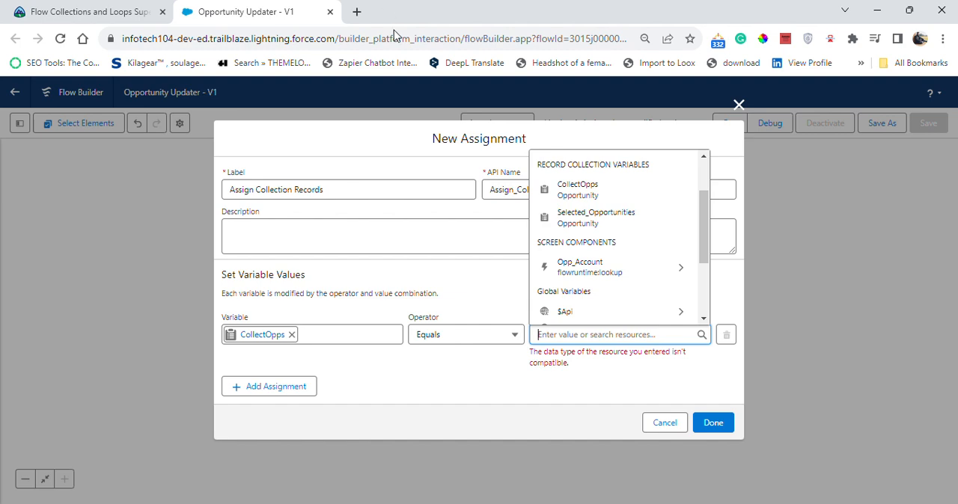
- Set the CollectOpps row's operator to Add with Current Item from Loop Opportunity_Loop as the value, and finish the assignment
left_click(479, 336)
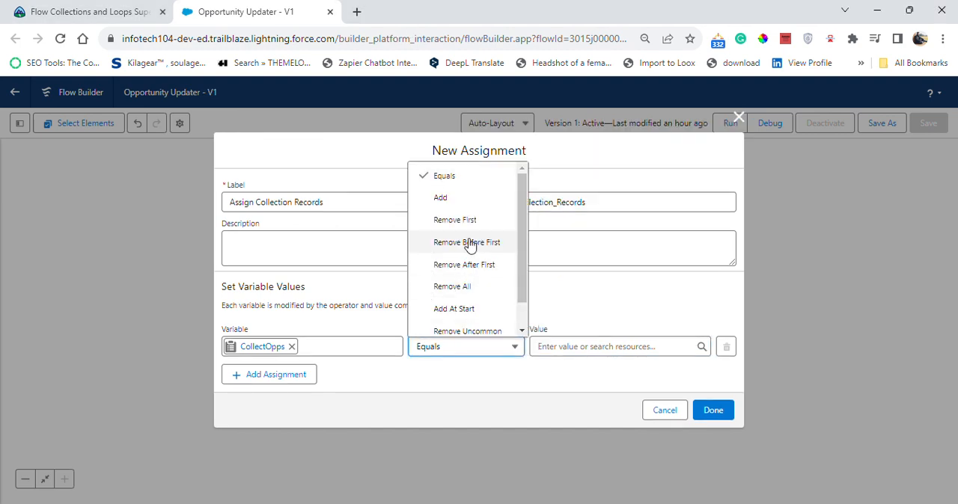
left_click(460, 197)
left_click(604, 347)
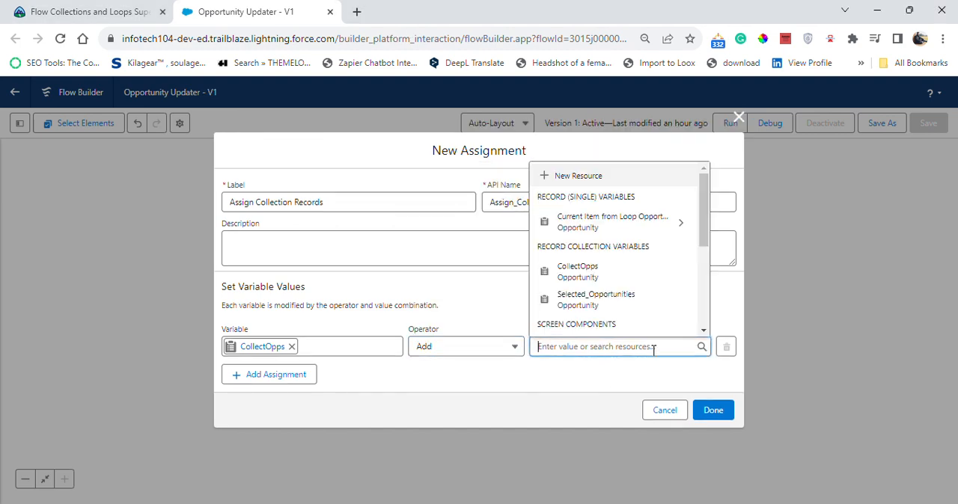
left_click(604, 239)
left_click(487, 241)
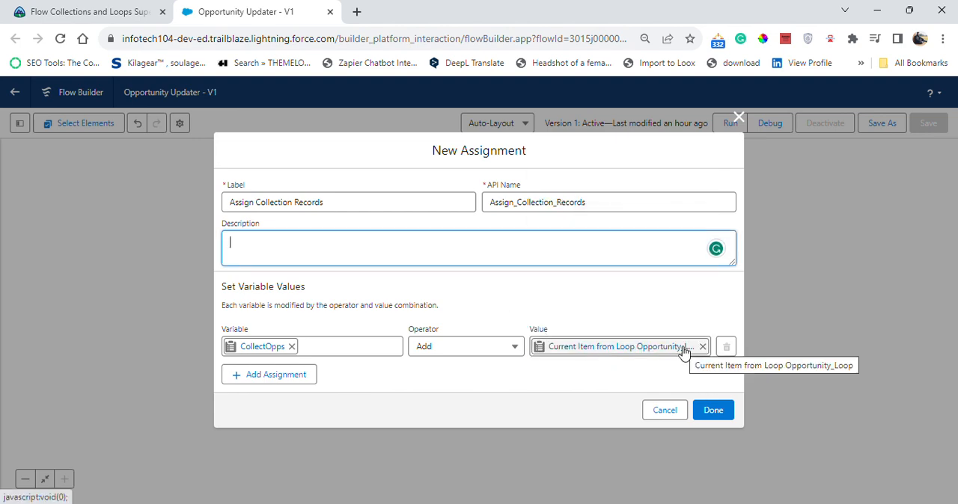
left_click(715, 413)
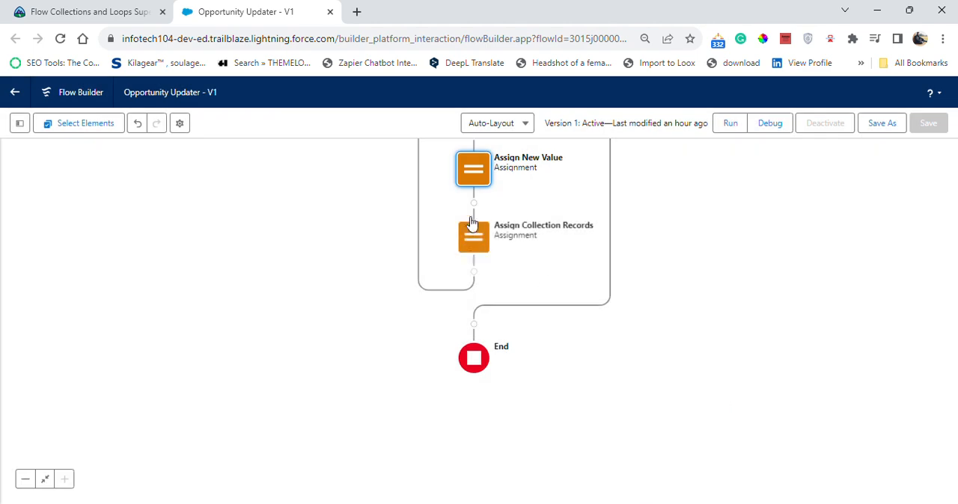
- Add an Update Records element on the loop's After Last path, just before End
left_click_drag(695, 297, 694, 238)
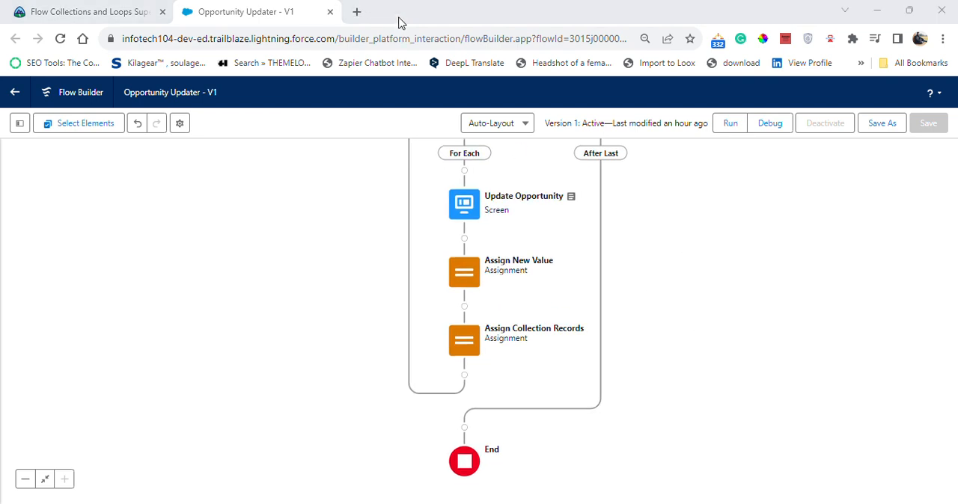
left_click(466, 429)
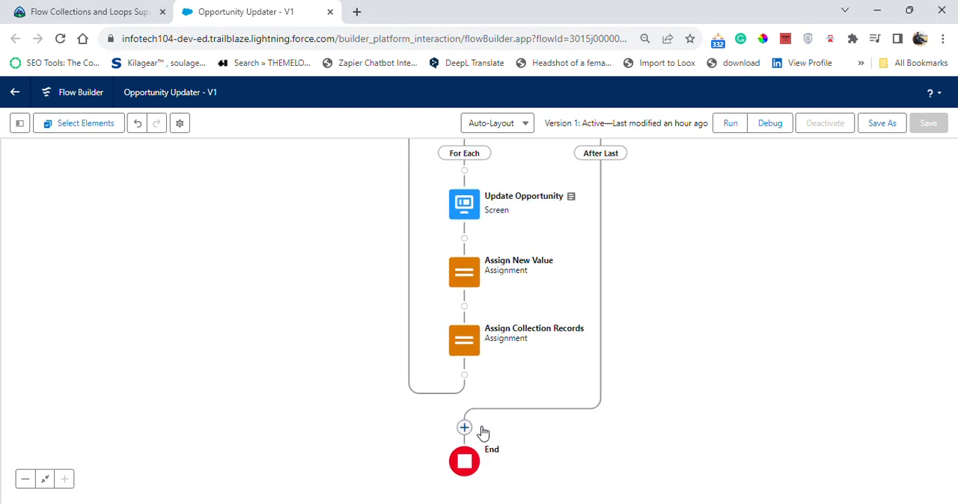
left_click(464, 427)
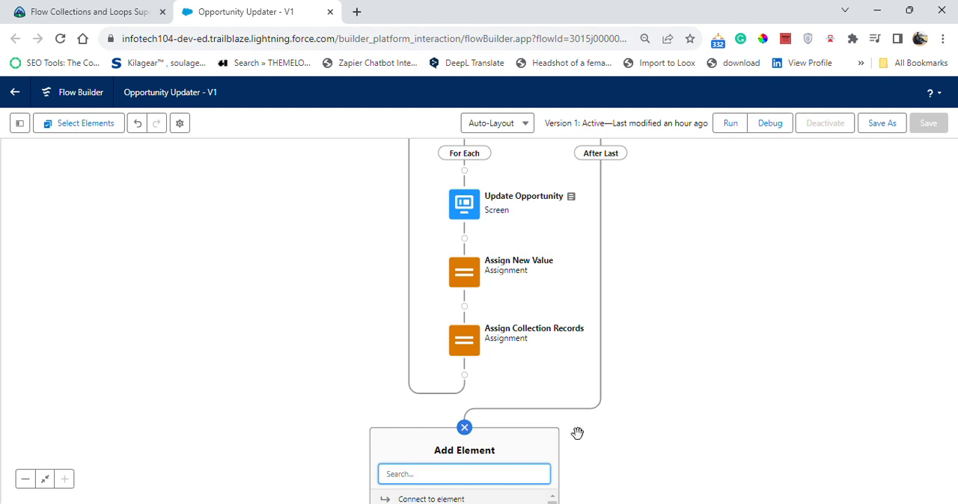
scroll(596, 430, "down", 3)
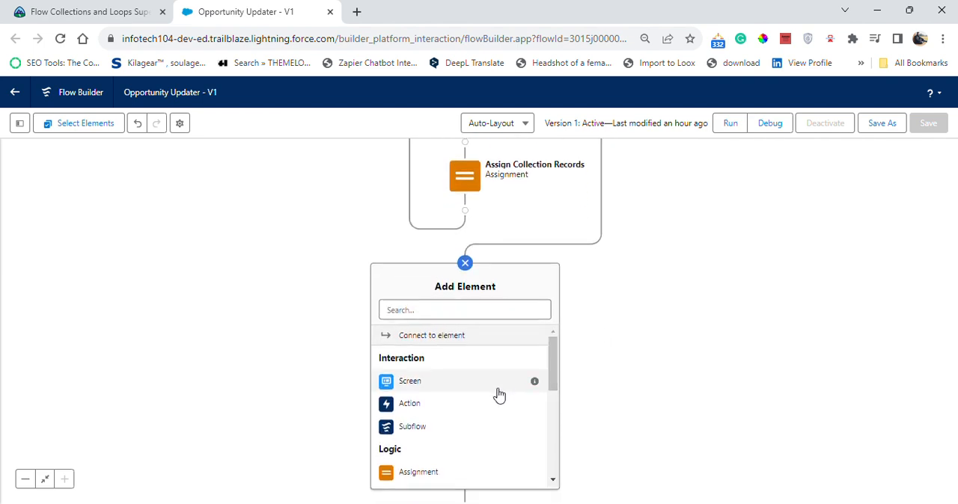
scroll(494, 395, "down", 5)
left_click(446, 408)
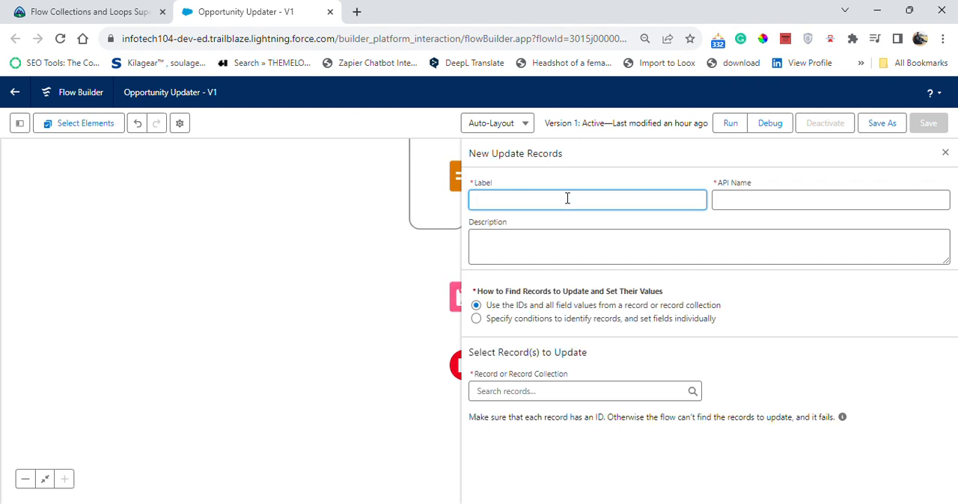
- Label the new Update Records element UpdateCollectOpps, with the same API name
left_click(567, 199)
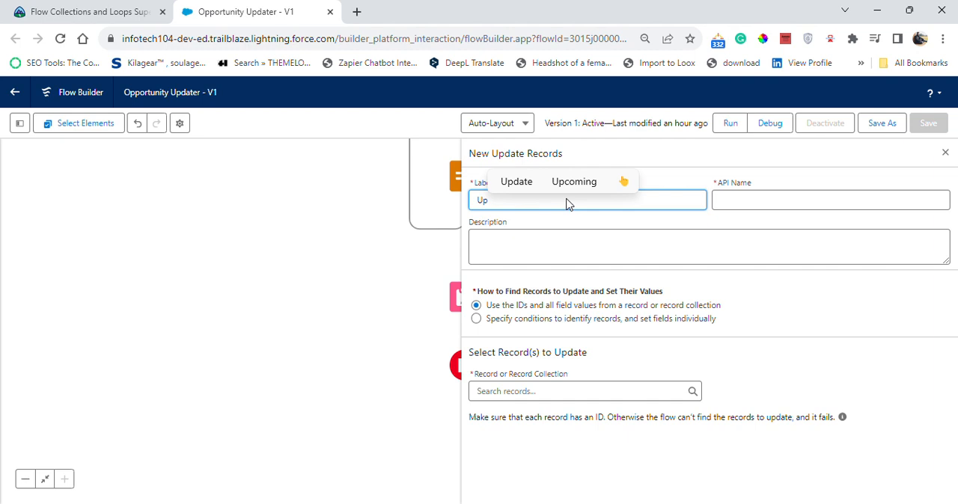
type("atr")
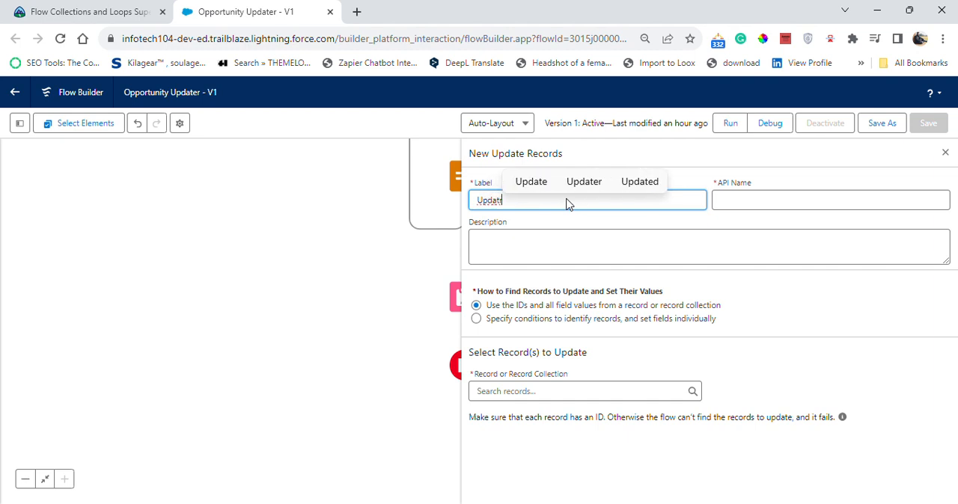
key("BackSpace")
type("e")
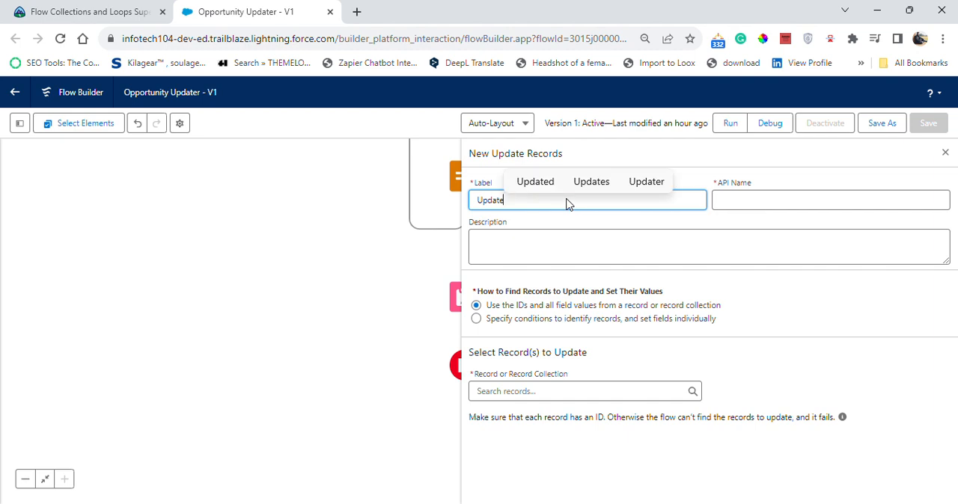
type("Co")
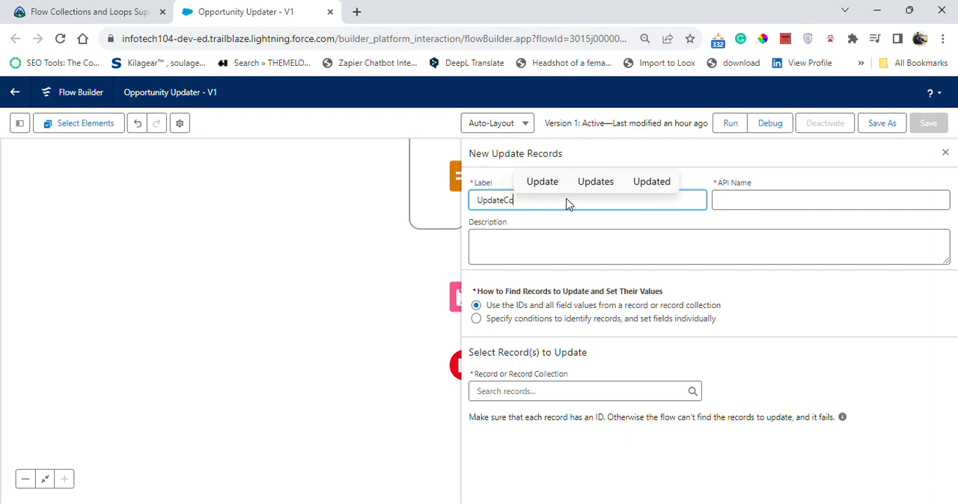
type("llect")
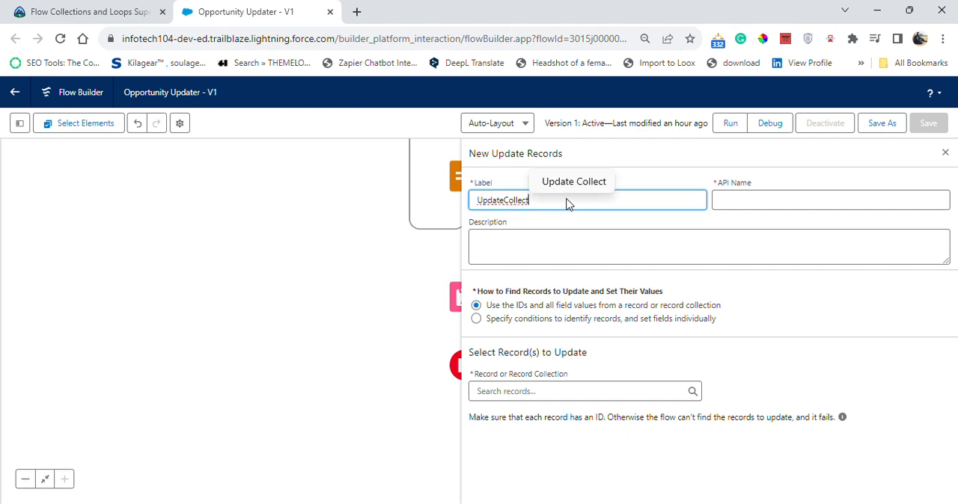
type("C")
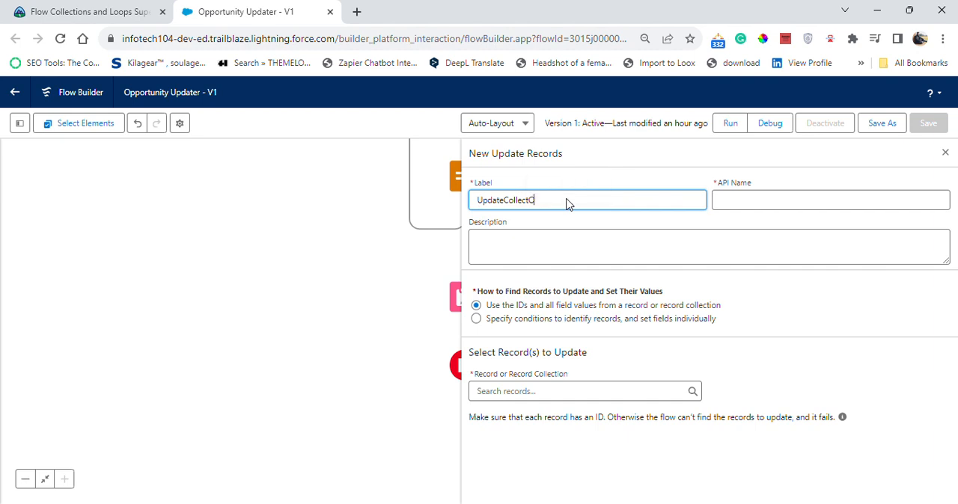
left_click(585, 219)
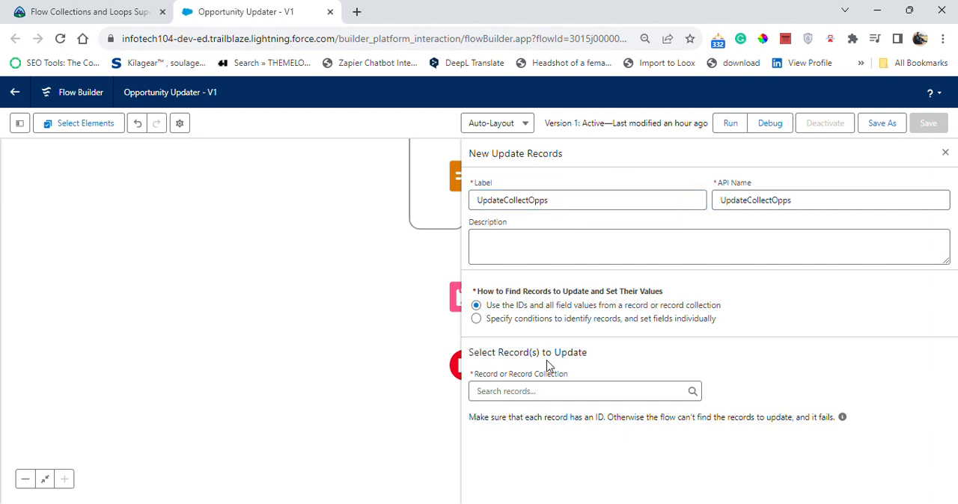
- Choose the CollectOpps record collection as the records to update, and close the element's settings
left_click(603, 391)
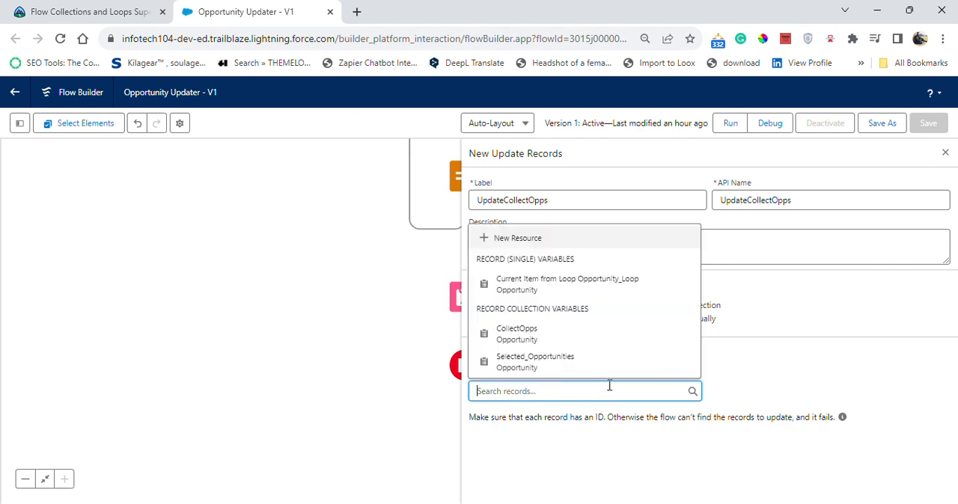
left_click(602, 334)
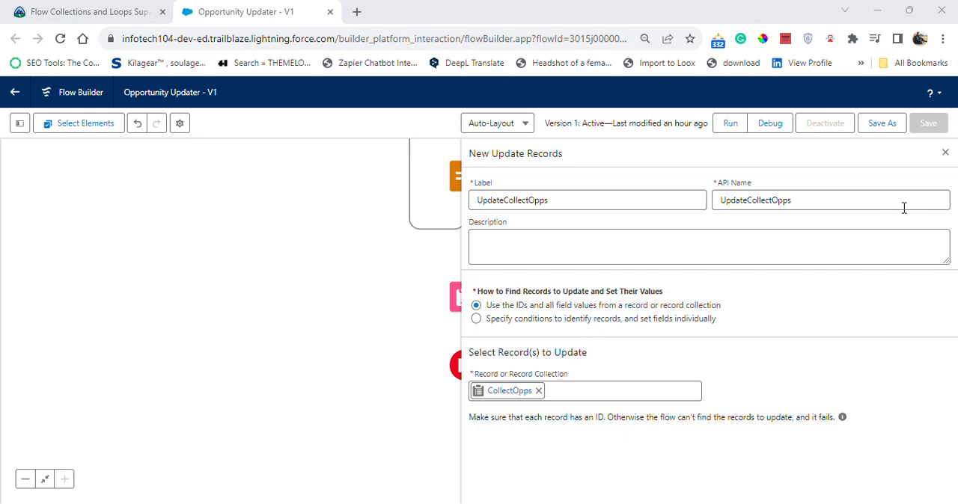
left_click(945, 153)
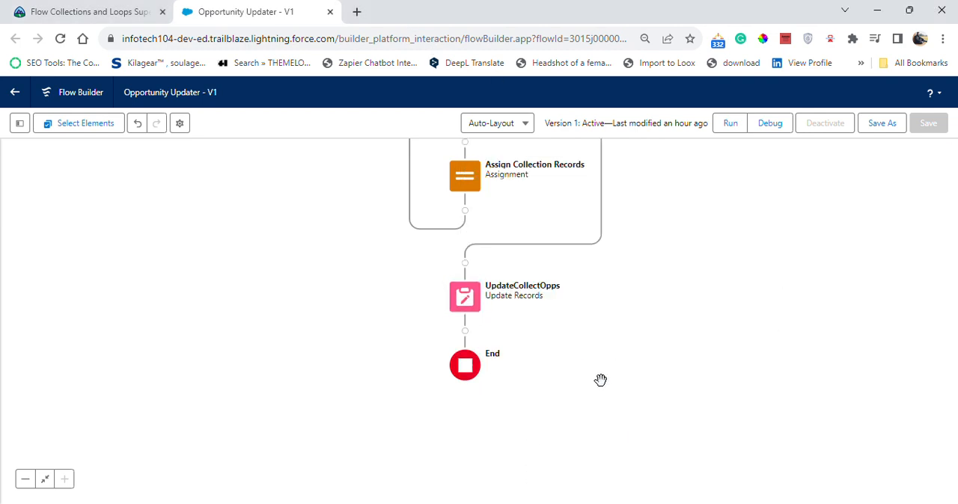
- Save the Opportunity Updater flow as a new version and activate that version
mouse_move(712, 295)
left_mouse_down()
mouse_move(724, 389)
mouse_move(718, 503)
left_mouse_up()
mouse_move(736, 235)
left_mouse_down()
mouse_move(737, 292)
mouse_move(693, 224)
mouse_move(666, 137)
mouse_move(693, 72)
left_mouse_up()
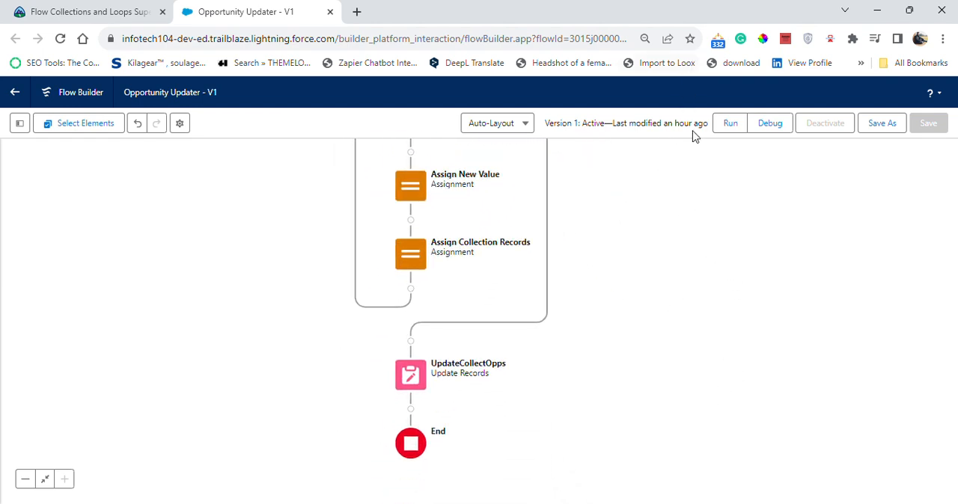
left_click_drag(785, 195, 786, 257)
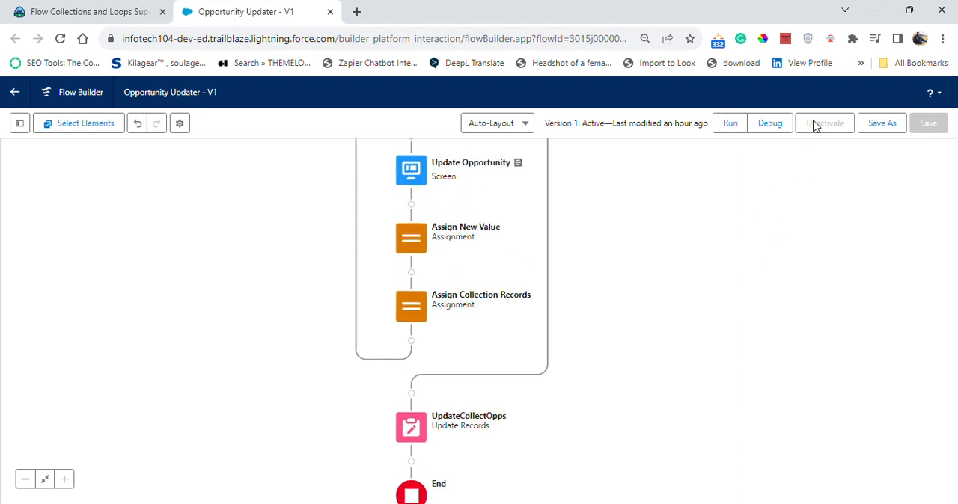
left_click(881, 124)
left_click(707, 382)
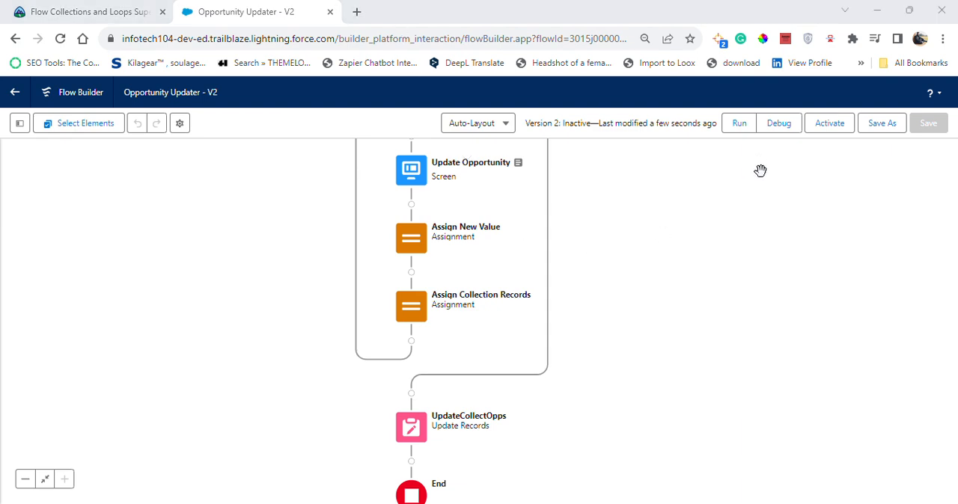
left_click(844, 132)
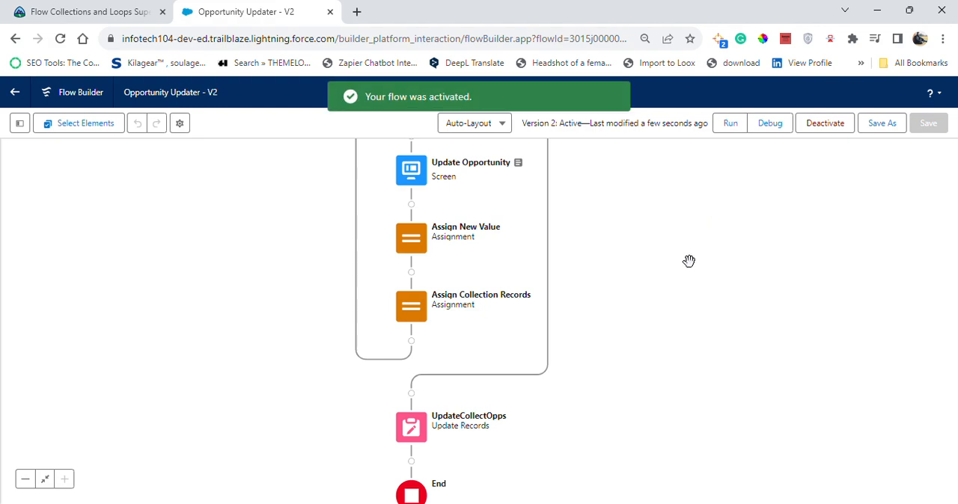
- Switch to the Trailhead superbadge page and check challenge 2, Configure a Screen Flow to Collect and Save User Changes
left_click(100, 11)
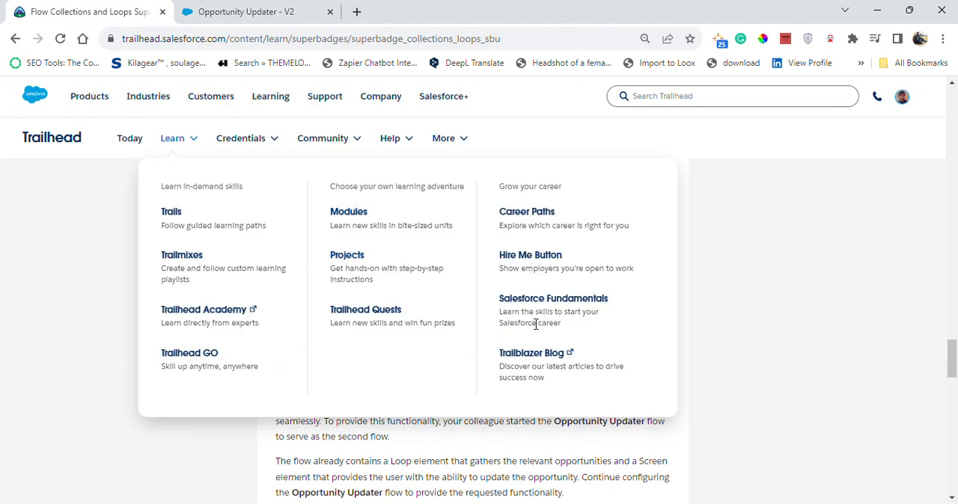
scroll(769, 362, "down", 4)
scroll(744, 370, "down", 10)
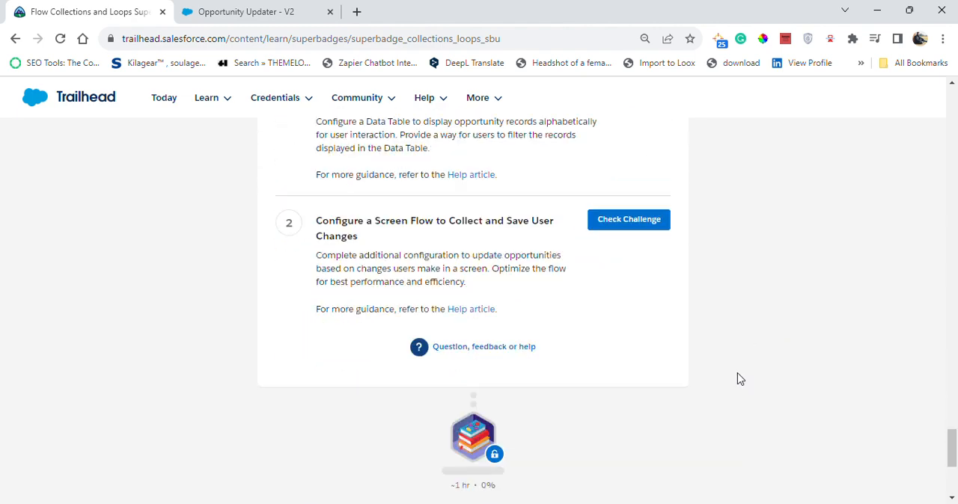
scroll(650, 269, "up", 3)
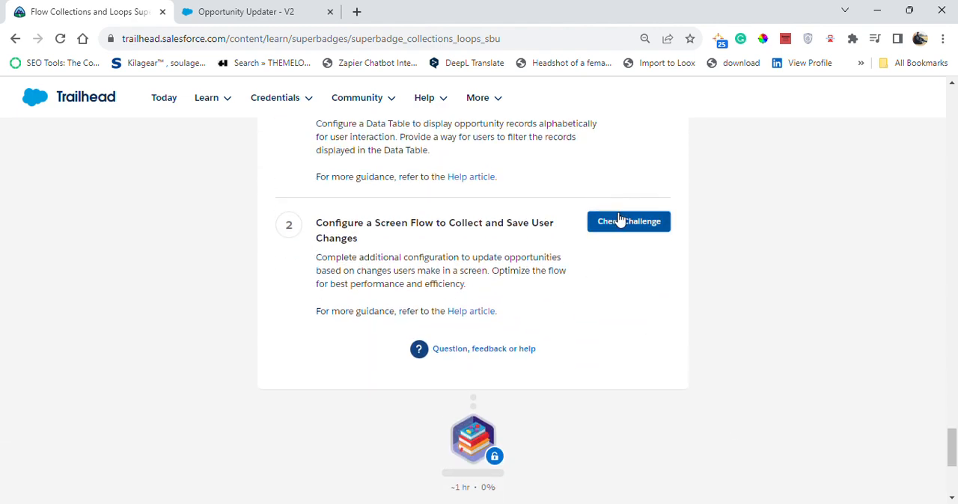
left_click(620, 221)
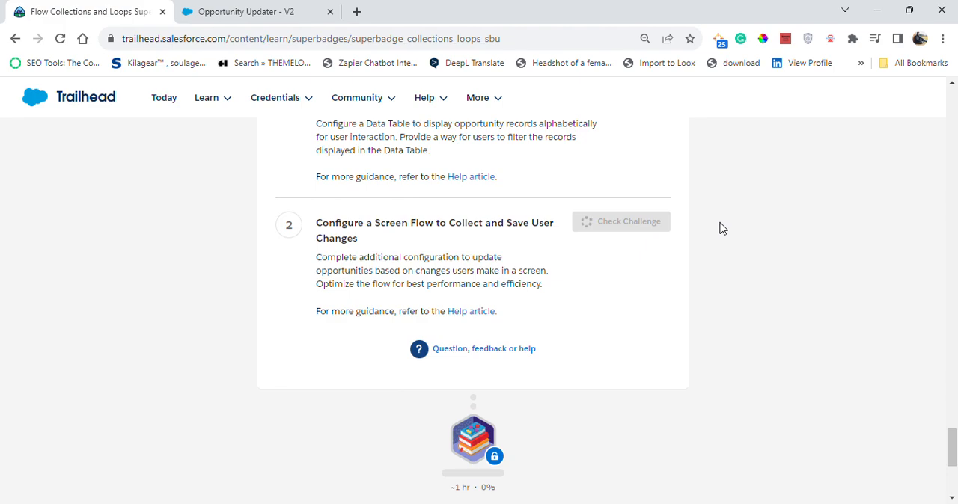